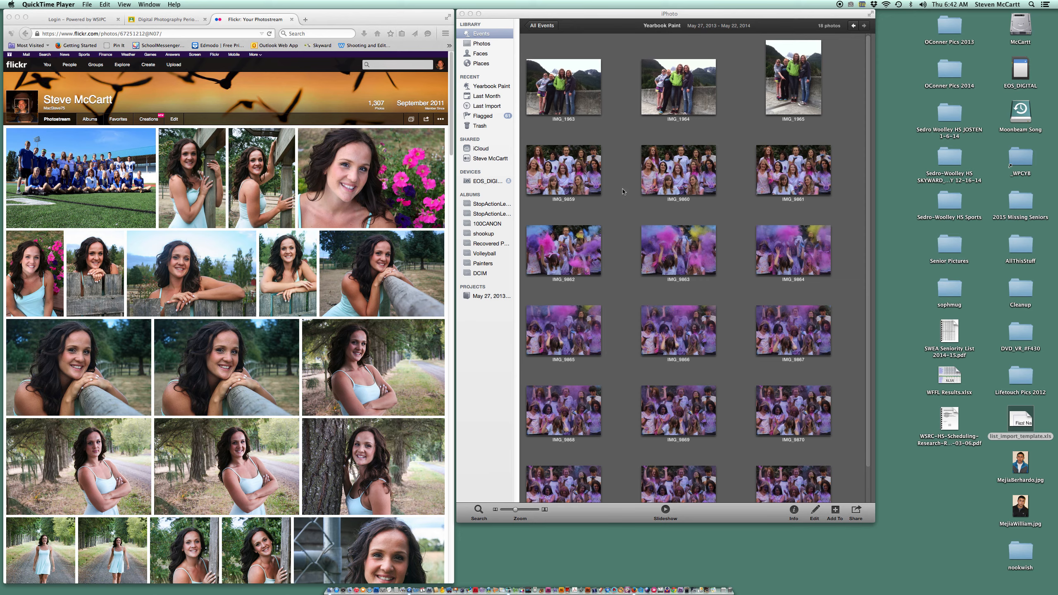
Step: Copy the photos IMG_9862 and IMG_9861 from the Yearbook Paint event in iPhoto to the desktop
drag(618, 16, 620, 15)
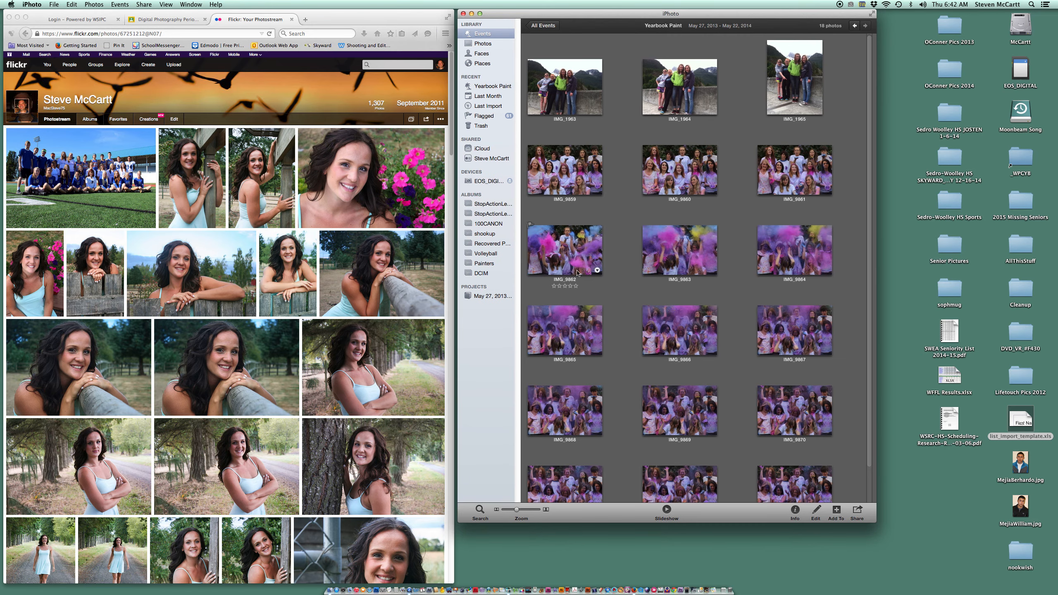
drag(571, 260, 939, 498)
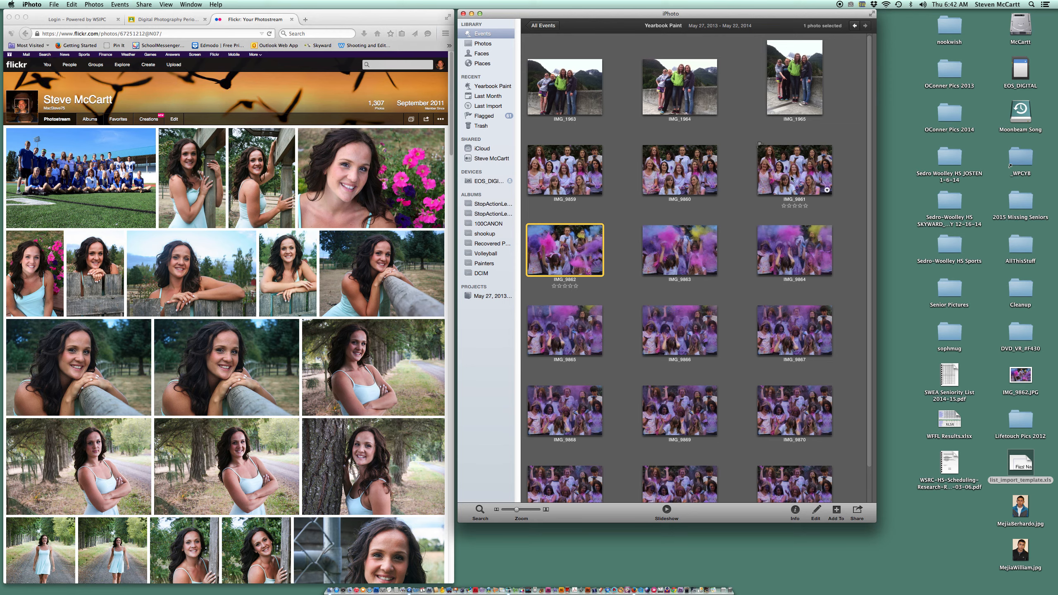
drag(792, 178, 934, 541)
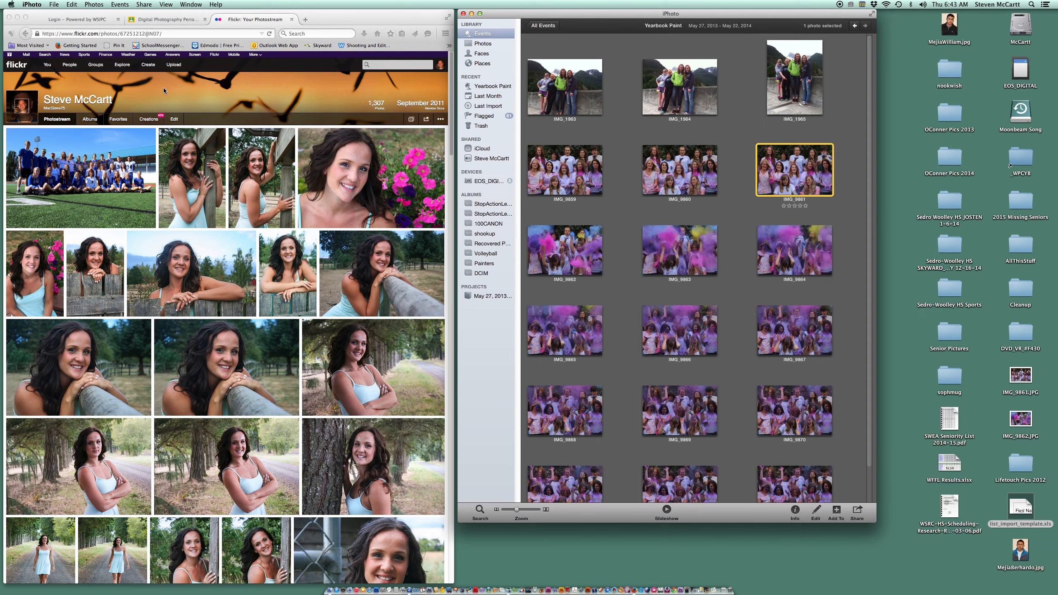
Step: Switch to Flickr in Firefox and upload IMG_9861.JPG and IMG_9862.JPG from the desktop as public photos
click(174, 67)
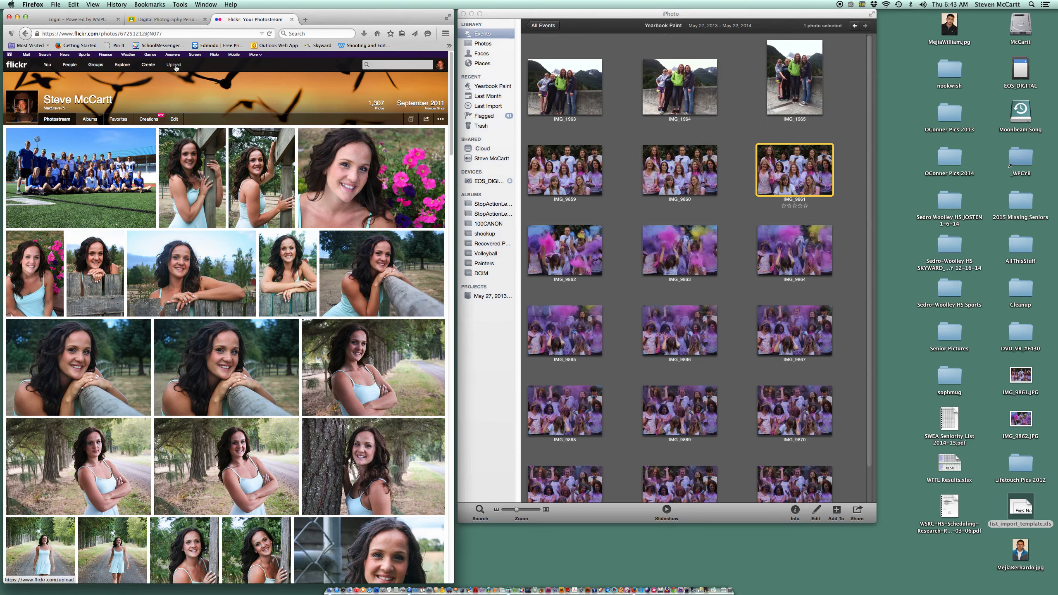
click(174, 65)
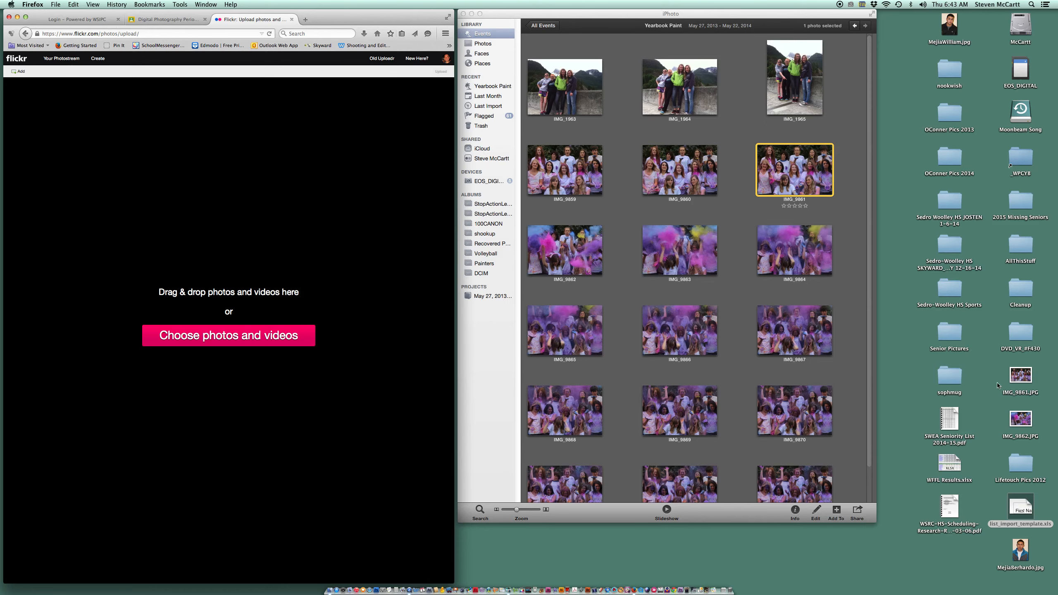
drag(1021, 375, 201, 236)
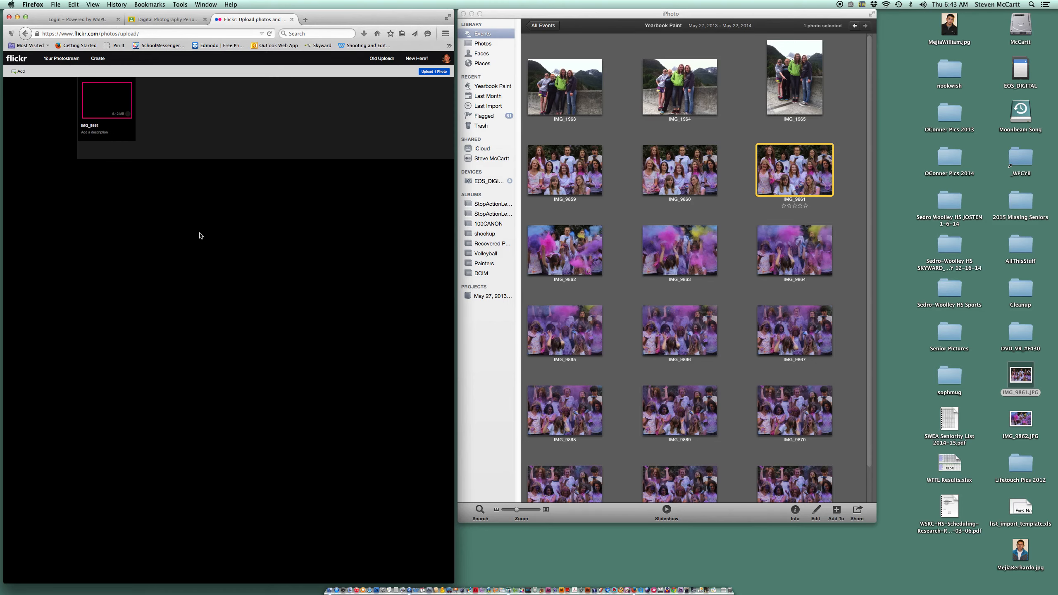
drag(1021, 418, 262, 189)
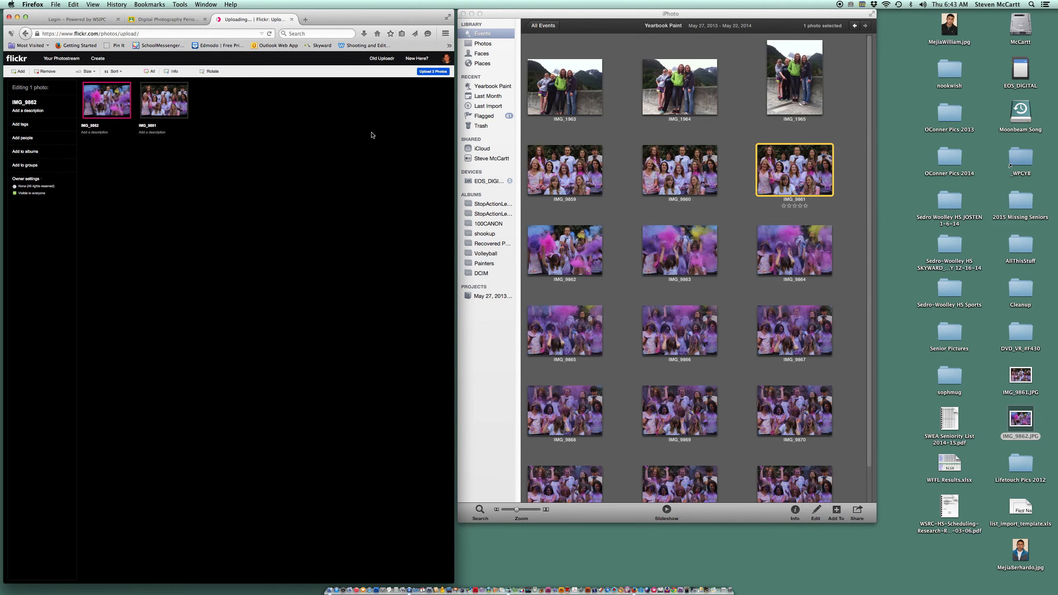
click(423, 73)
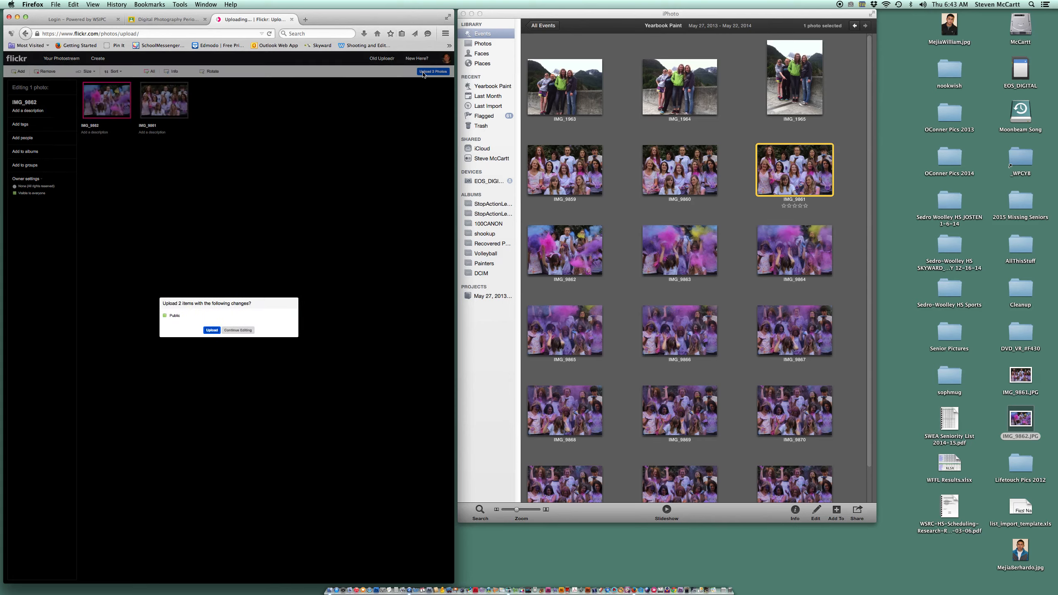
click(213, 330)
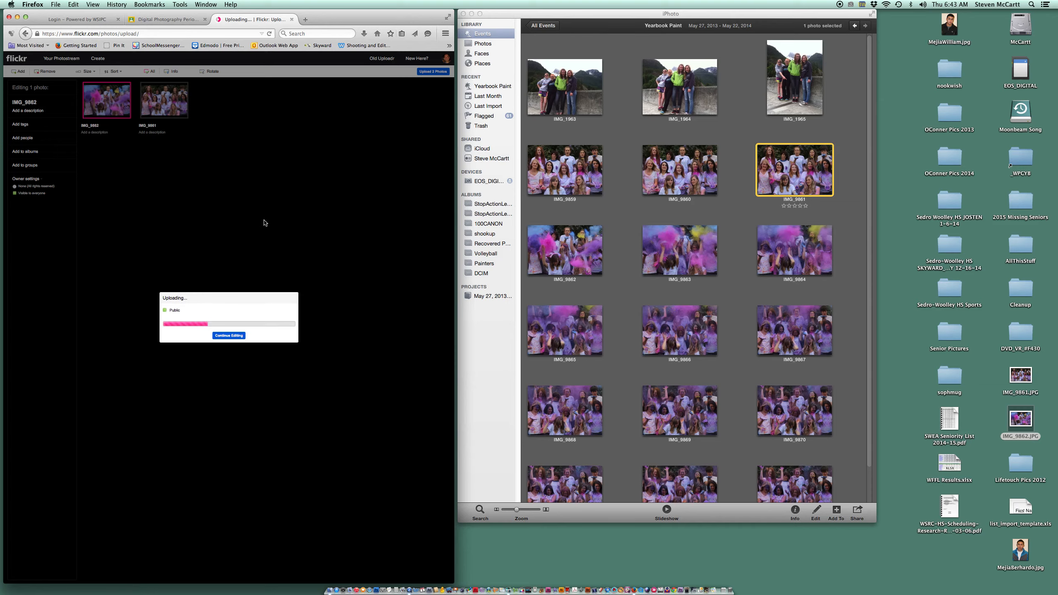
Step: Minimize the iPhoto window, then make the browser window wider and shorter and place it near the desktop's upper-left corner
click(617, 15)
drag(617, 16, 626, 16)
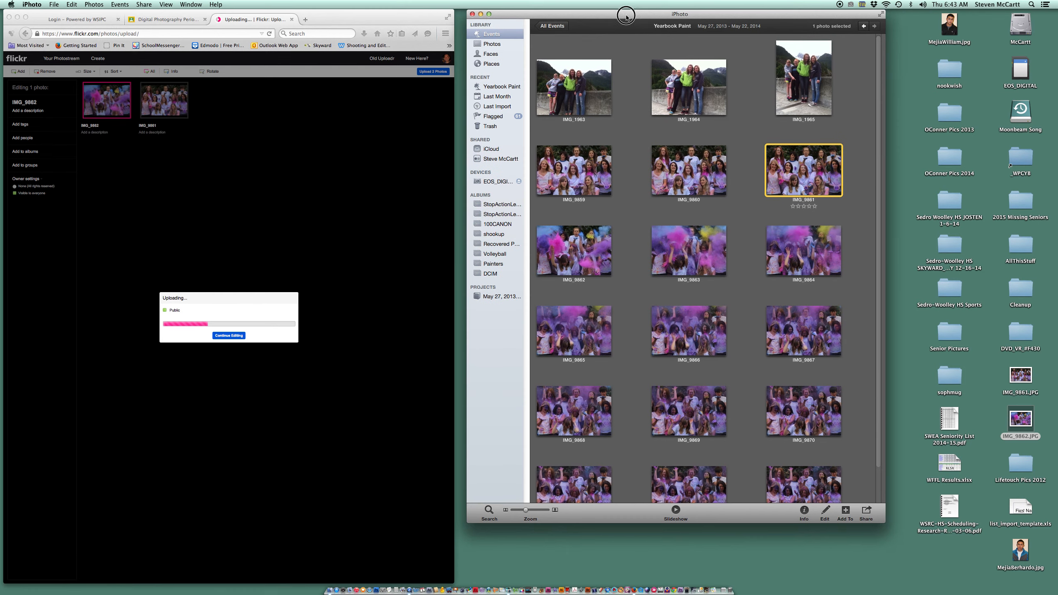
click(480, 14)
drag(407, 18, 602, 18)
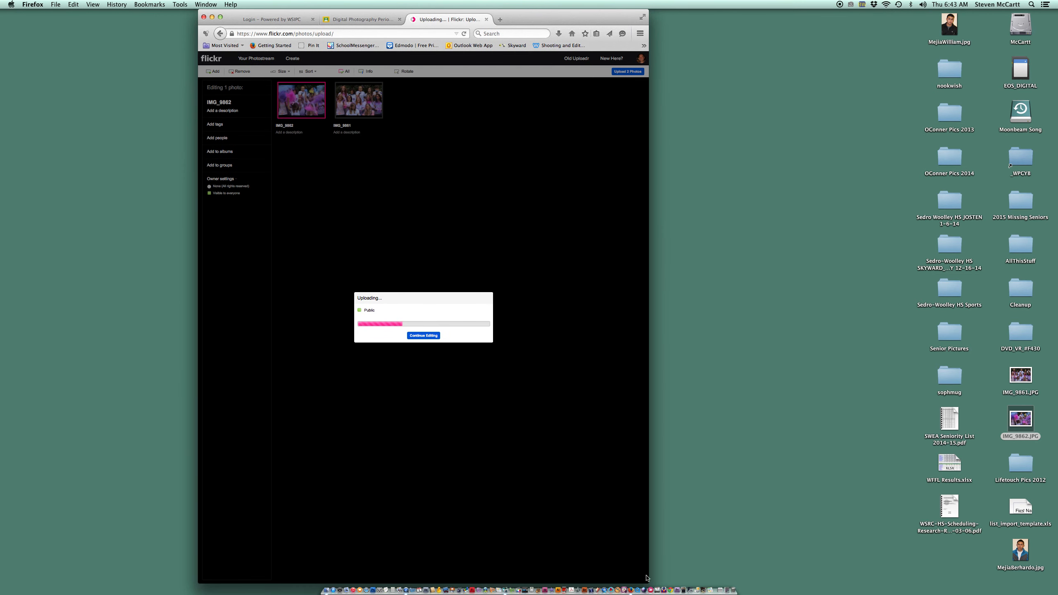
drag(646, 579, 781, 468)
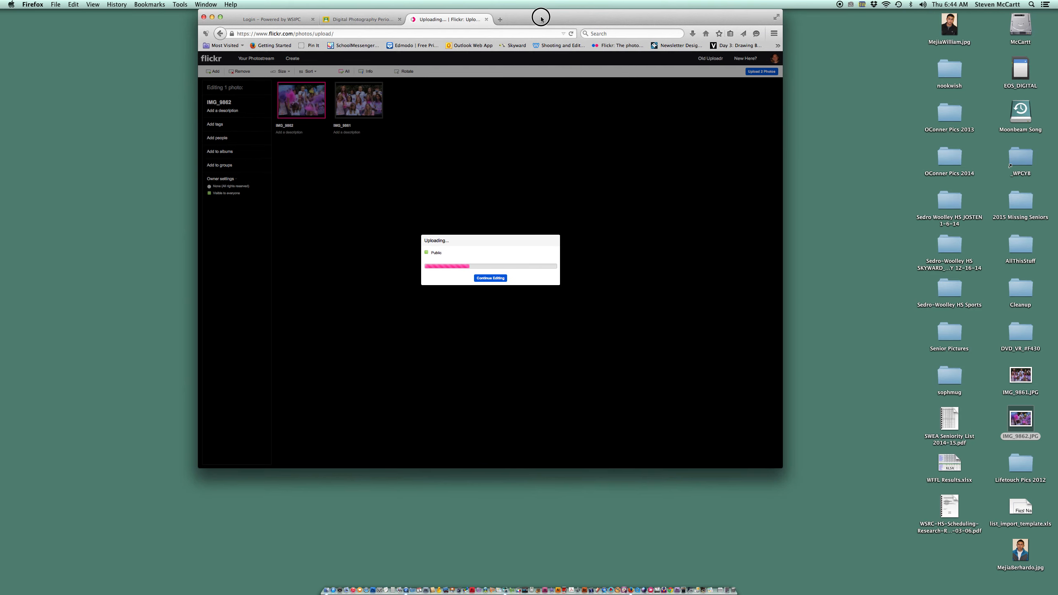
drag(538, 17, 381, 32)
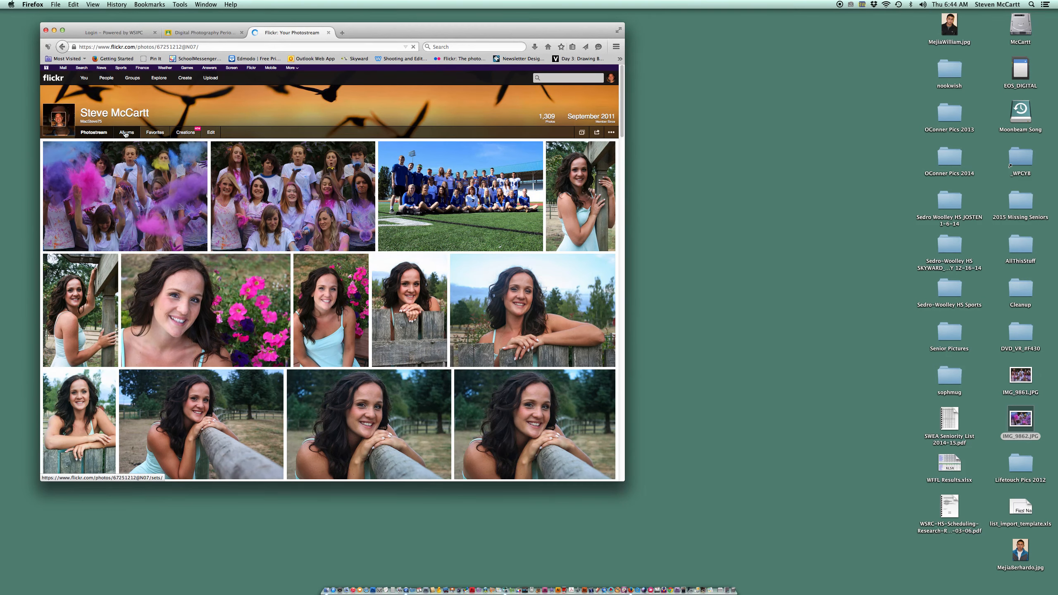
Step: Create a new Flickr album titled with the owner's first name in possessive form followed by "Class Shots"
click(125, 132)
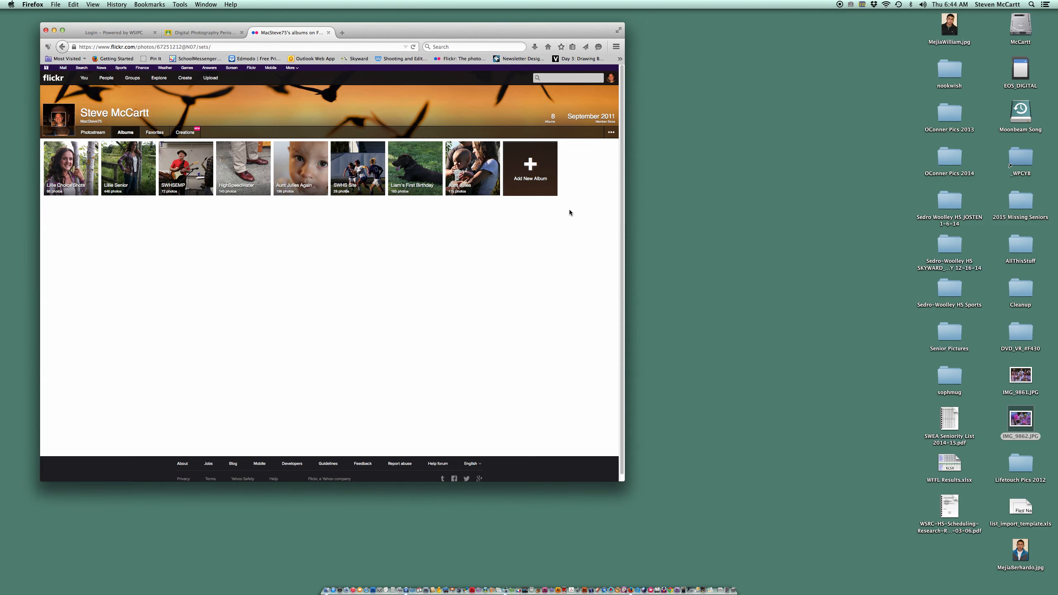
click(530, 167)
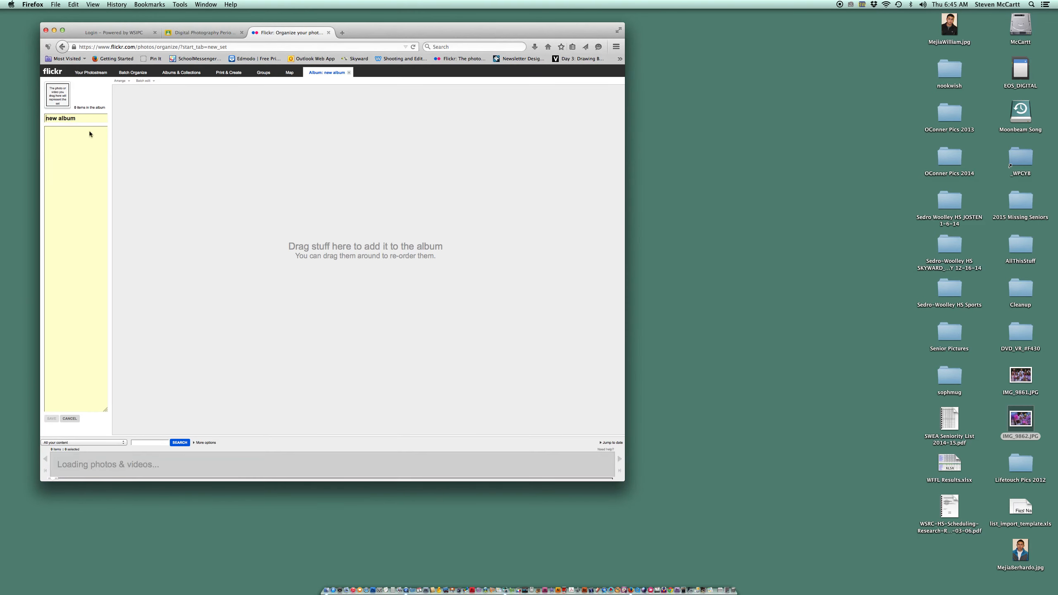
drag(77, 118, 22, 115)
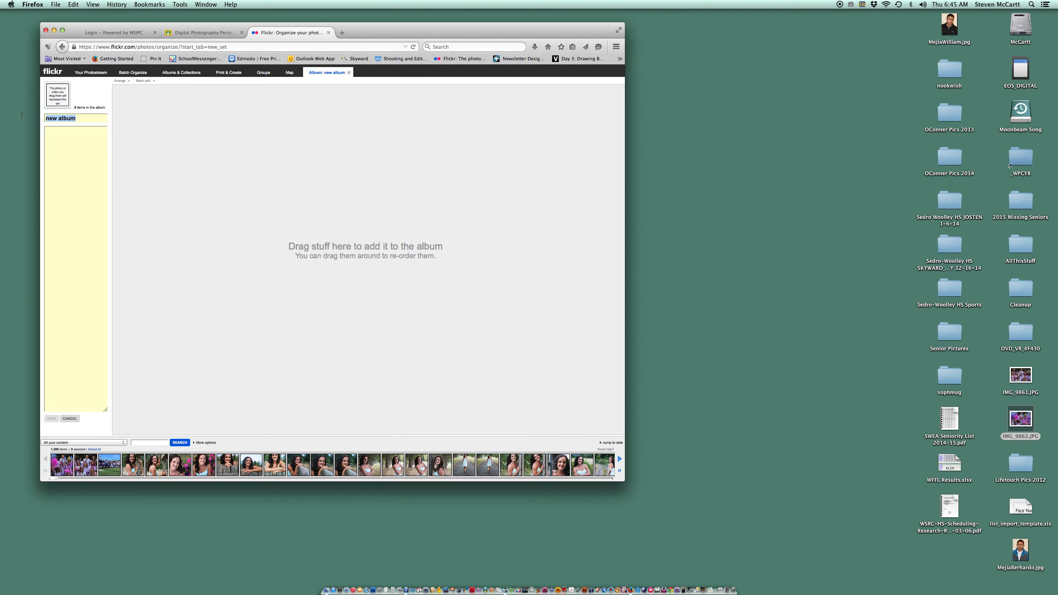
text(Steve's Cla)
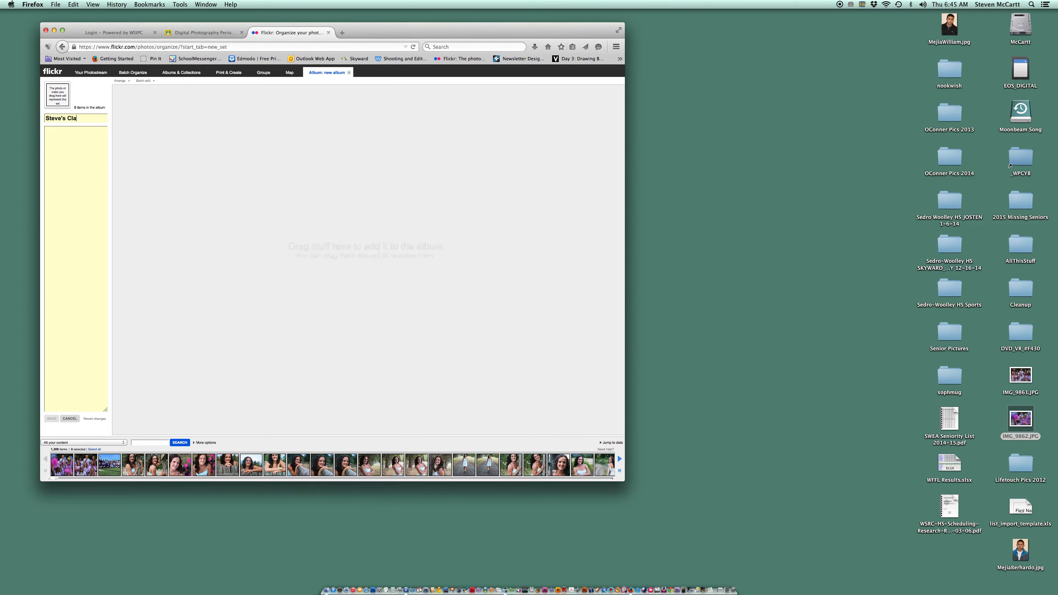
text(ss Shots)
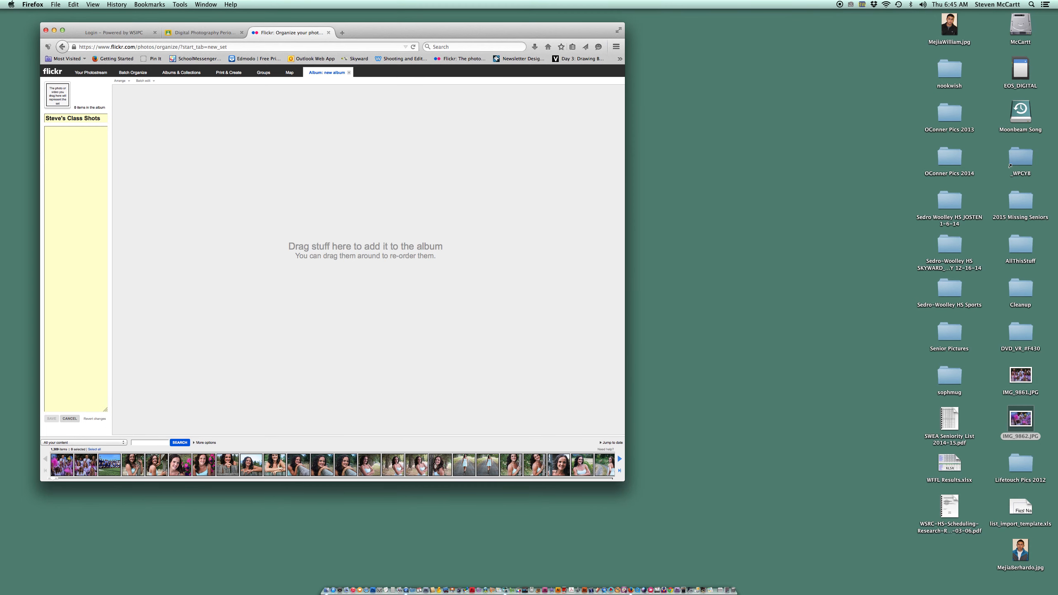
click(91, 150)
Step: Browse the uploaded photos and add the newest one, IMG_9862, to the new album
click(620, 460)
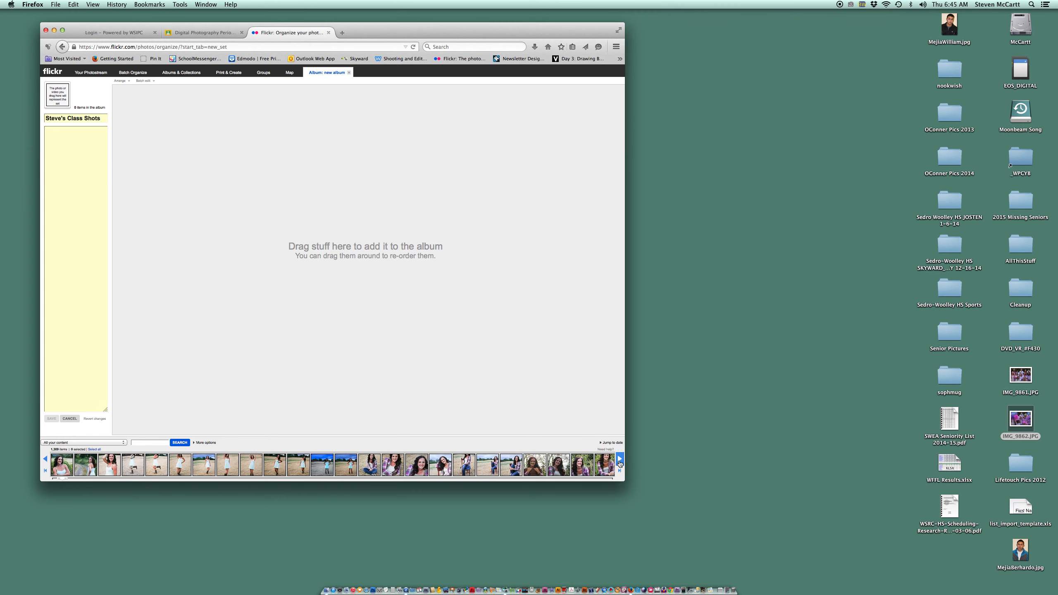
click(620, 463)
click(621, 462)
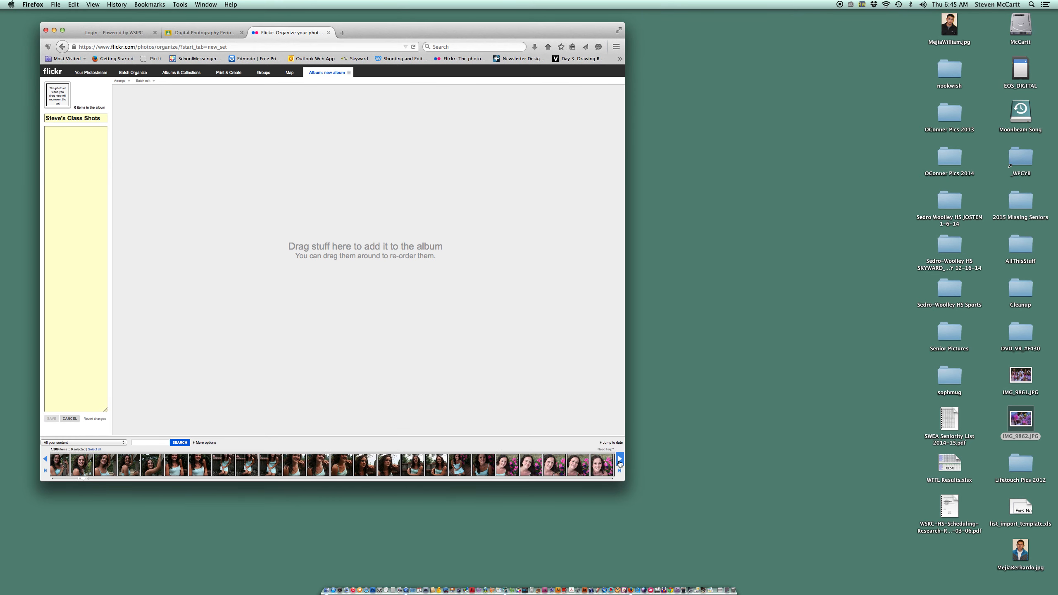
click(47, 461)
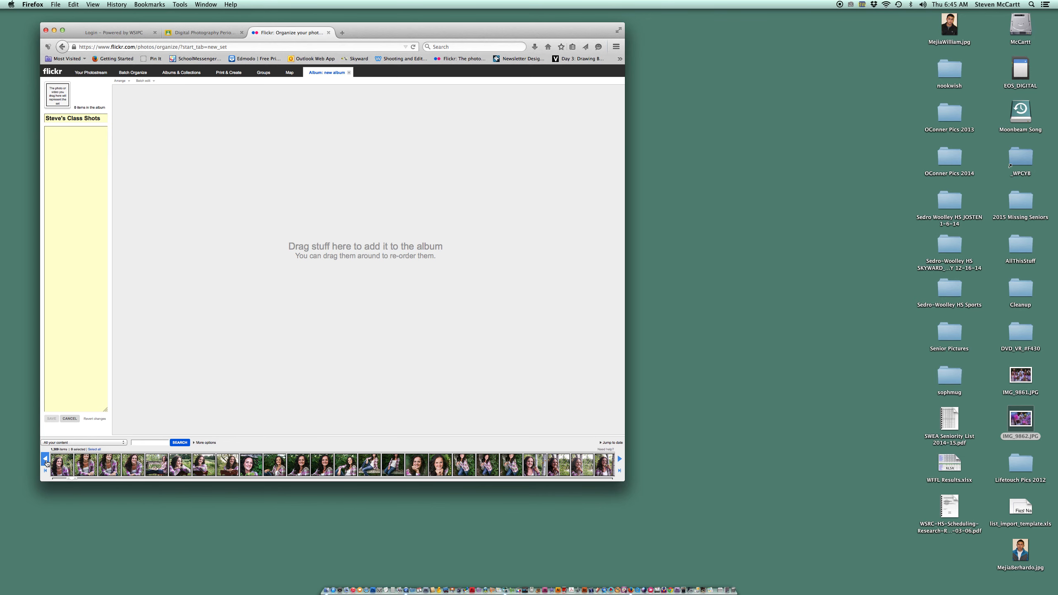
click(46, 459)
click(46, 459)
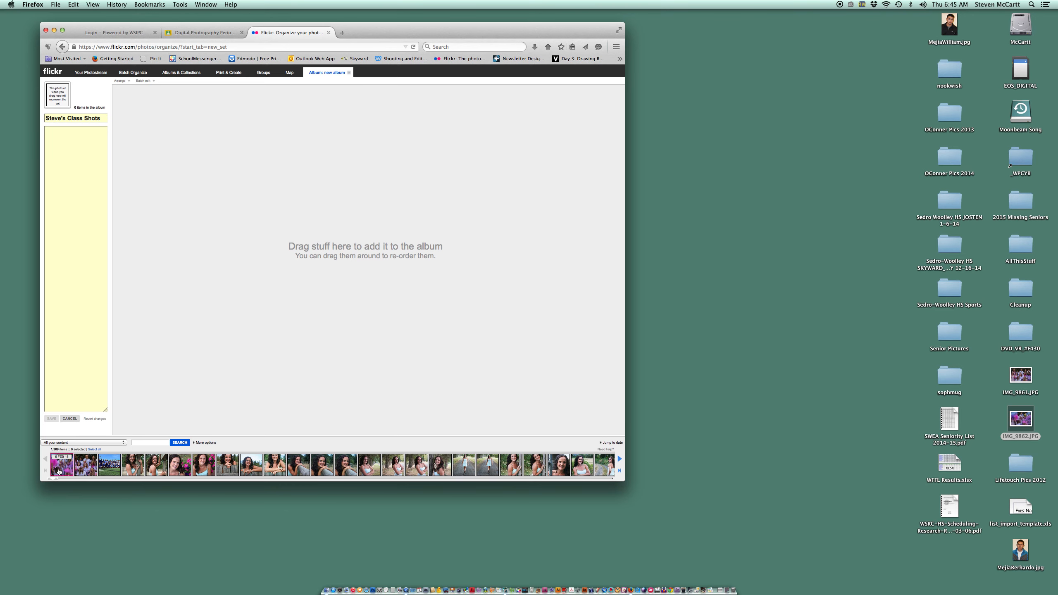
drag(59, 472, 130, 104)
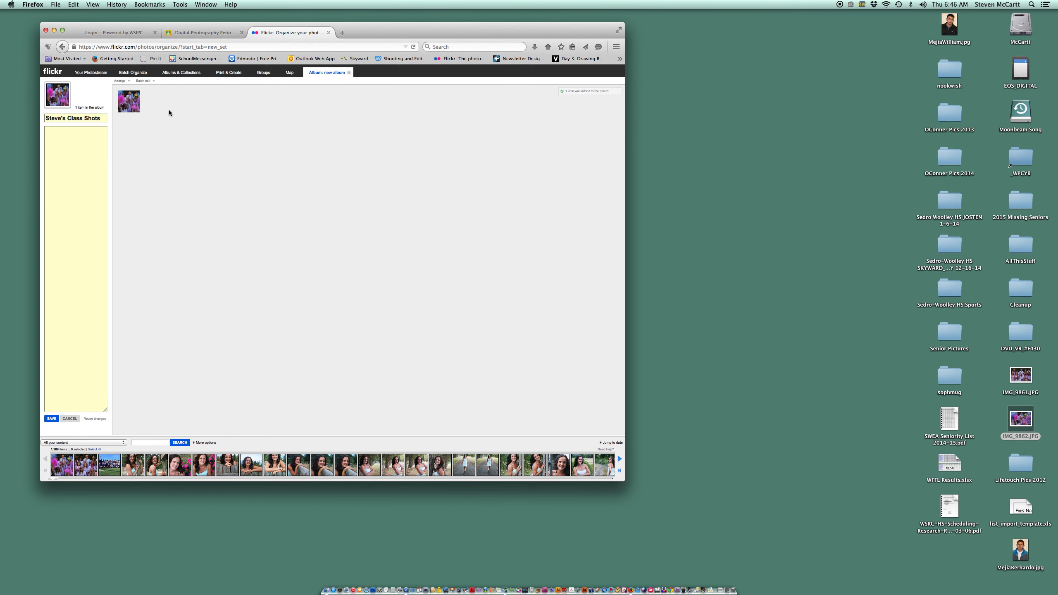
Step: Change the title of the album's IMG_9862 photo to "Painting with Light" and save it
drag(129, 103, 130, 104)
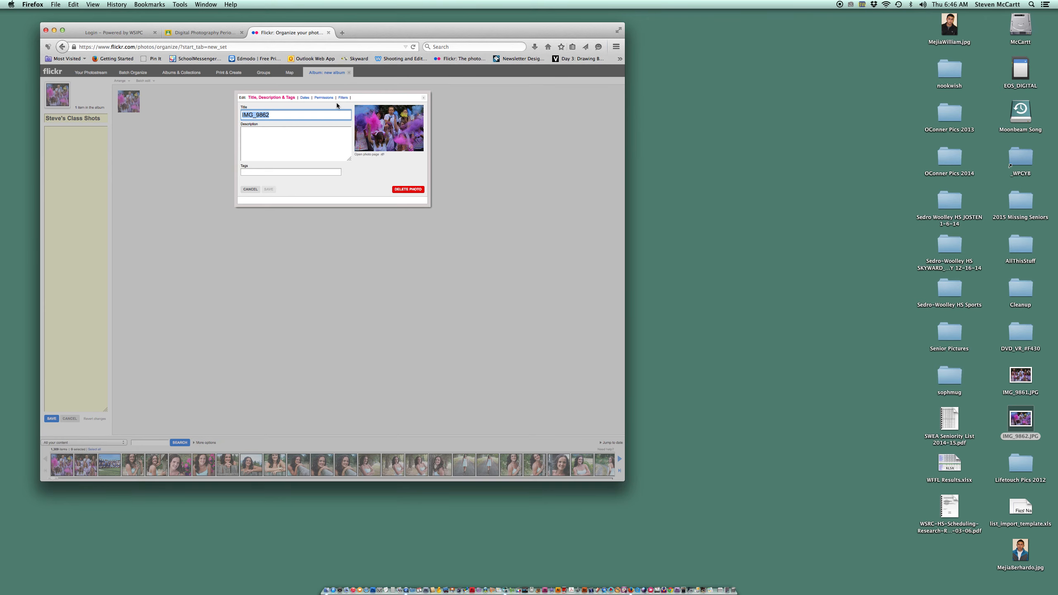
click(246, 114)
double_click(239, 114)
text(Painting with Light)
click(280, 138)
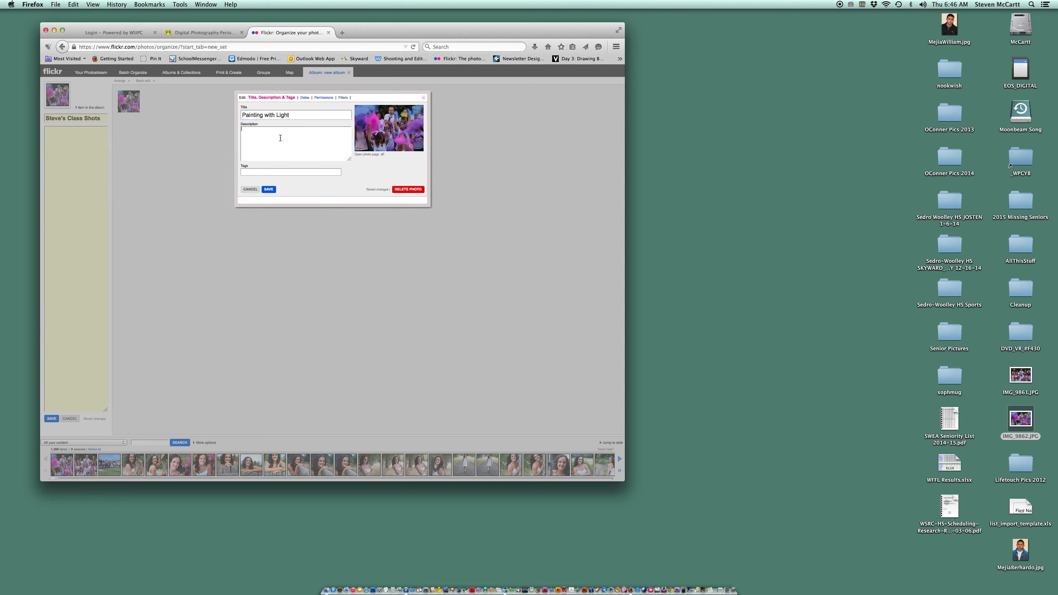
click(269, 191)
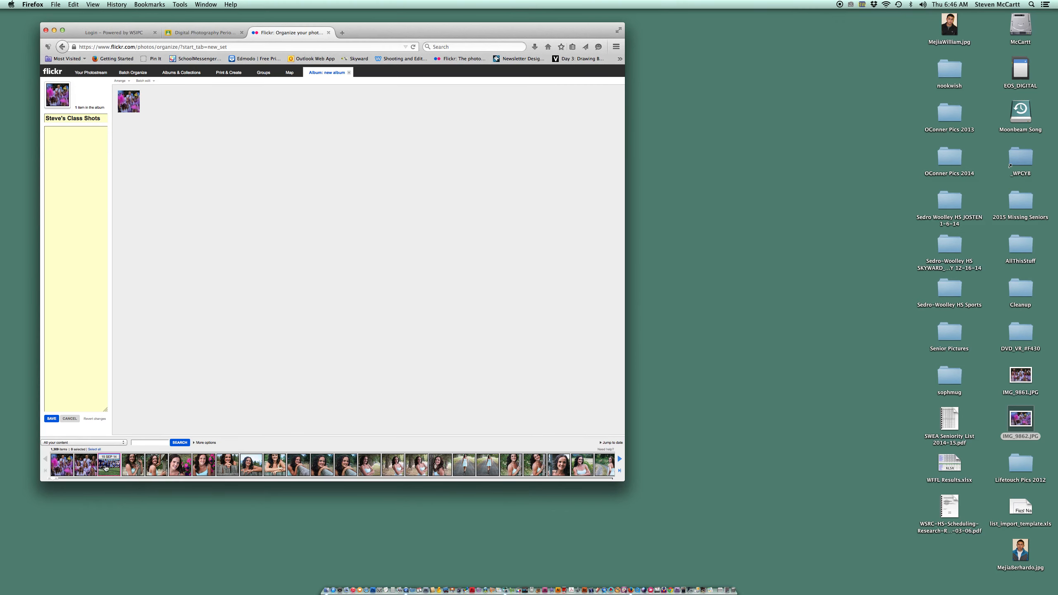
Step: Add the team photo on the sports field, titled "High Depth of Field Shot", and save the album
drag(106, 468, 153, 106)
double_click(154, 108)
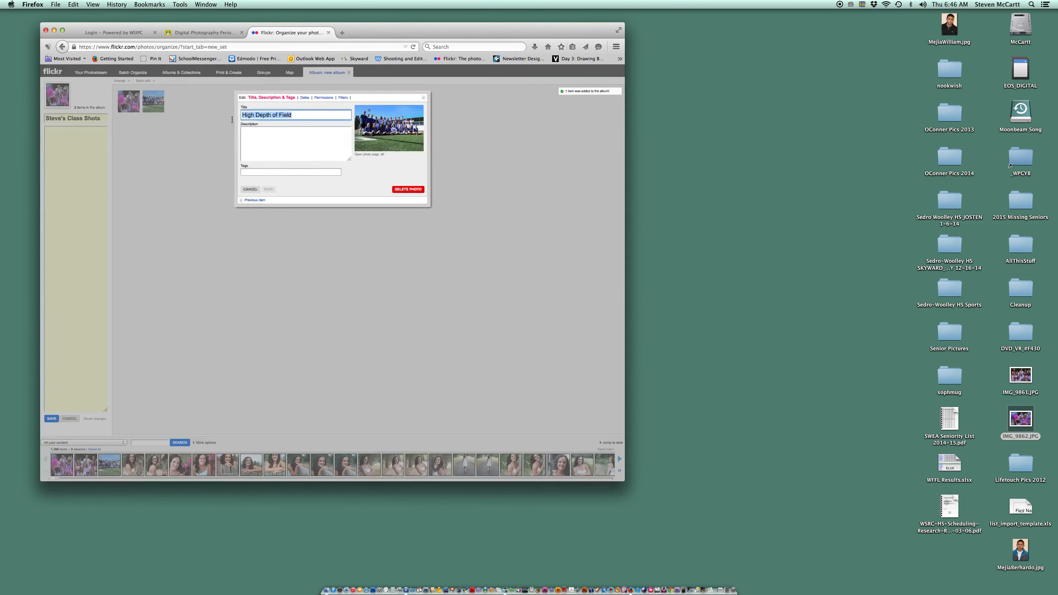
click(305, 116)
drag(305, 116, 189, 109)
text(High )
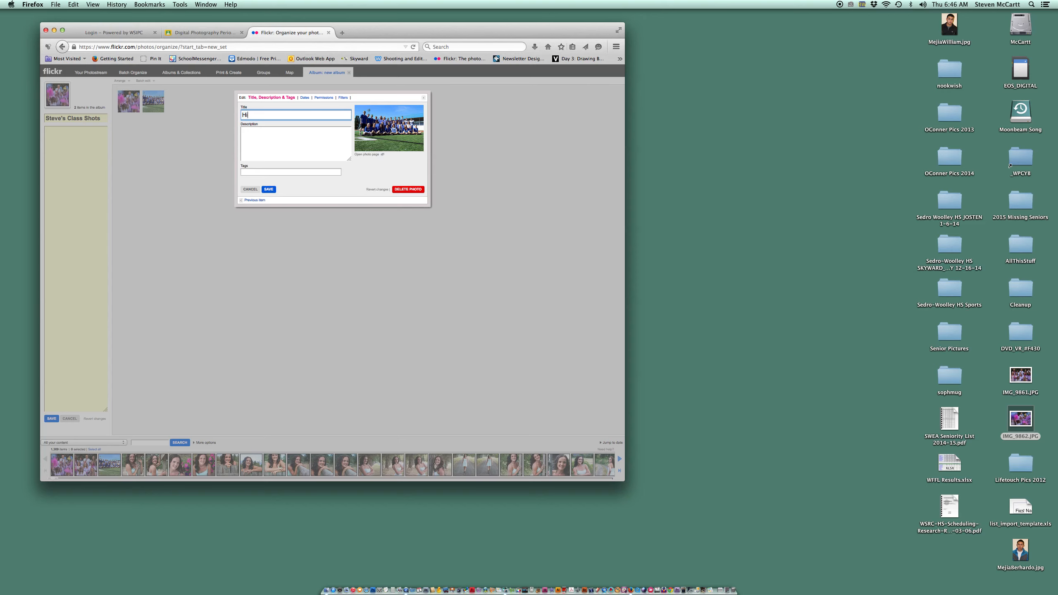
text(Depth of Fields)
key(BackSpace)
text(Shot)
click(268, 189)
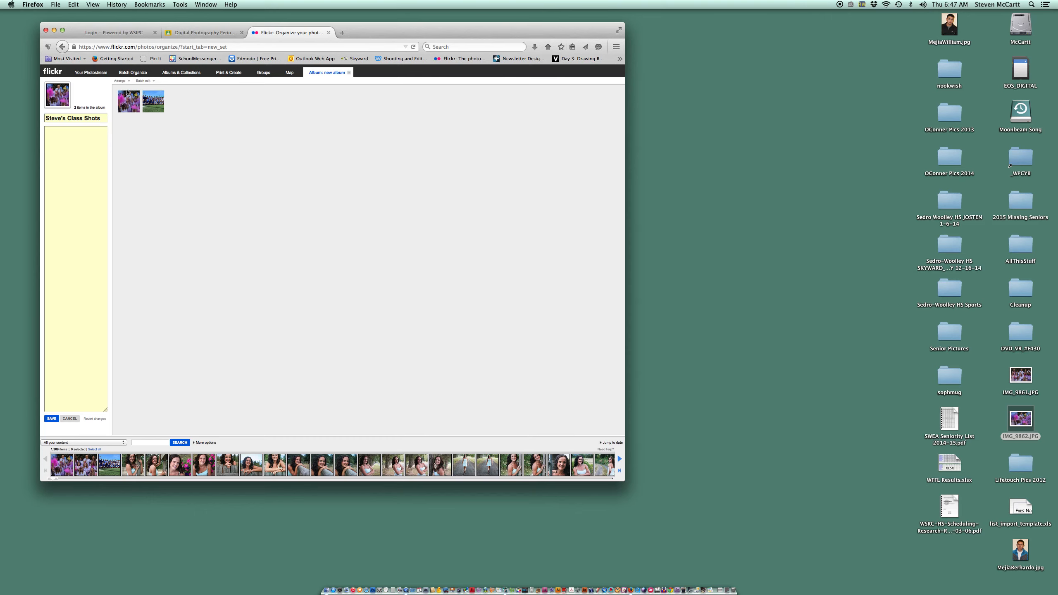
click(49, 419)
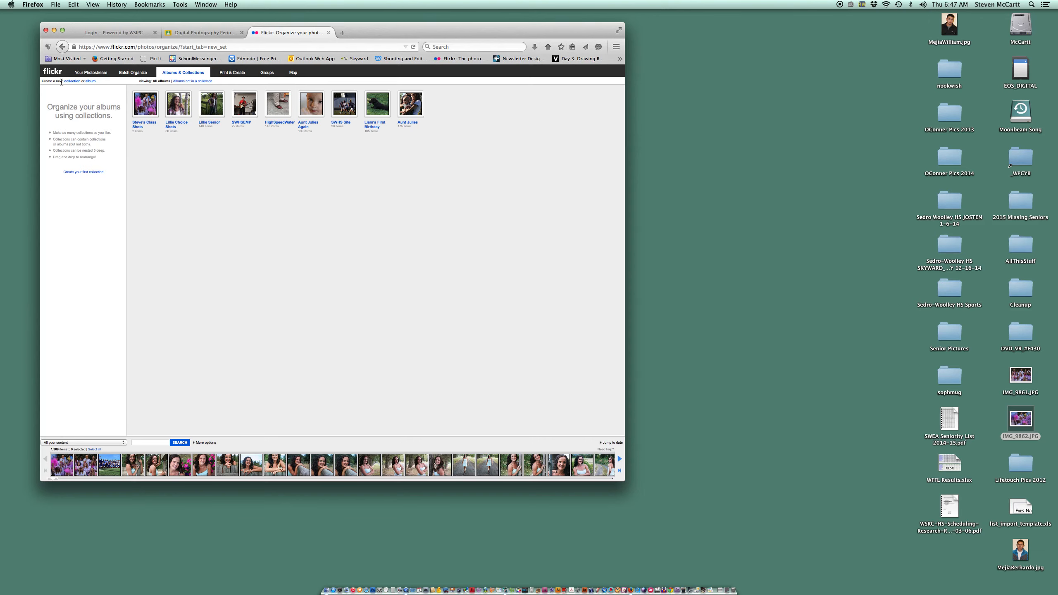
Step: Create another new album titled "365 Day Challenge"
click(90, 82)
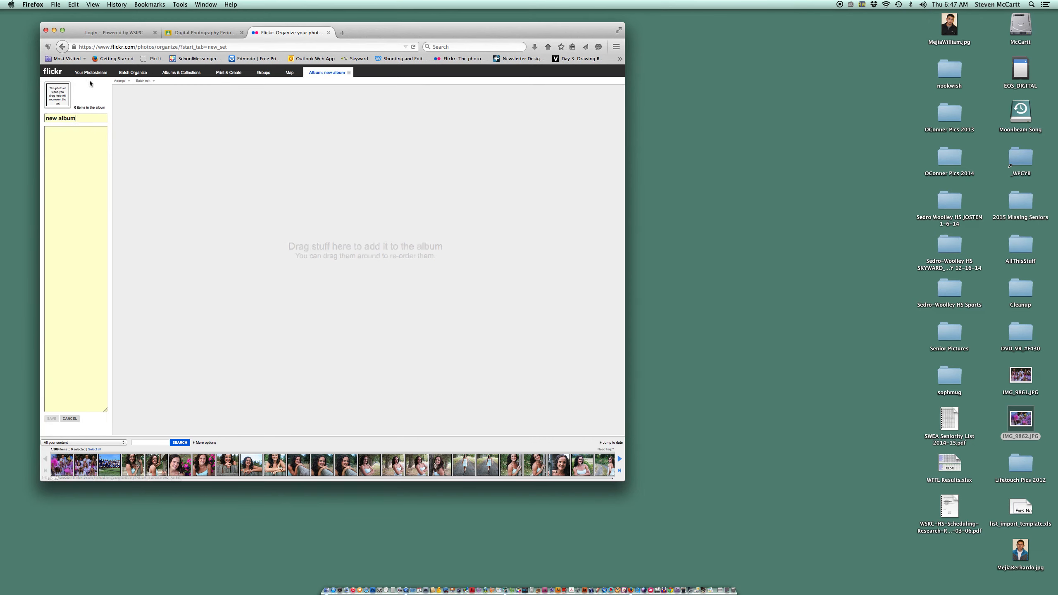
drag(76, 118, 15, 115)
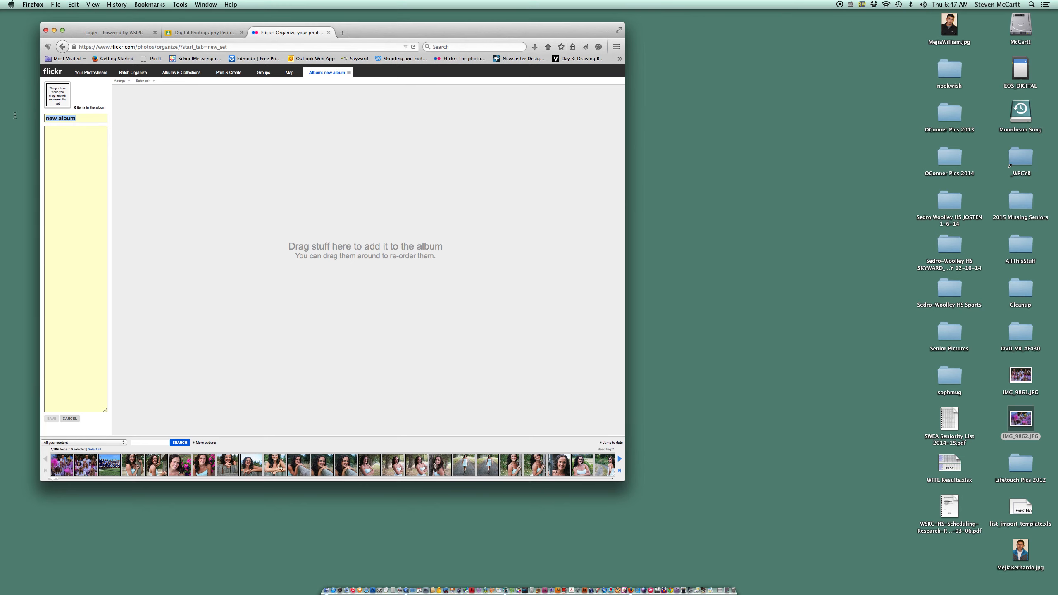
text(365)
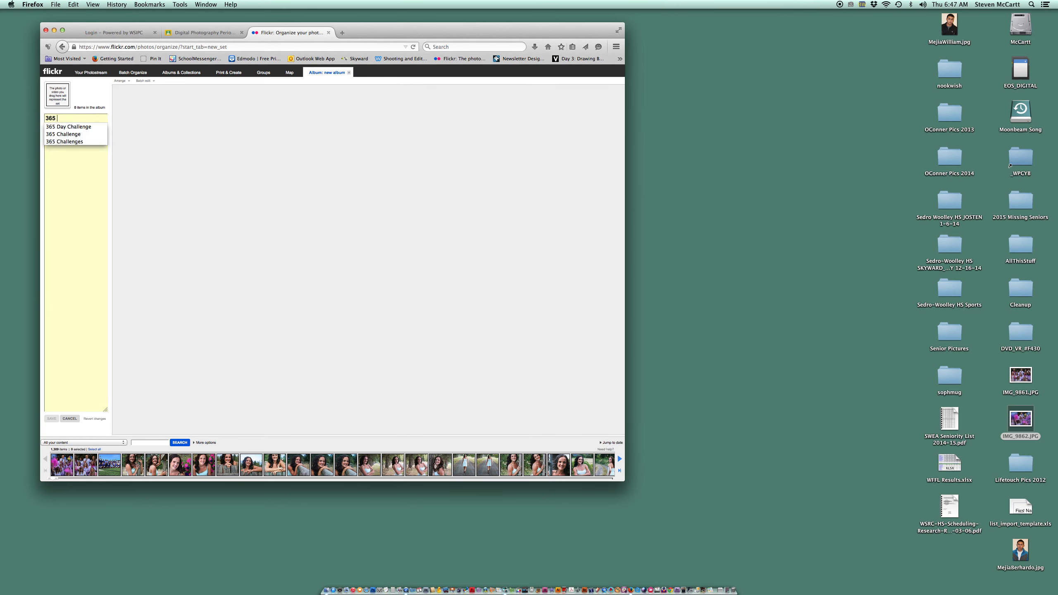
text( Day C)
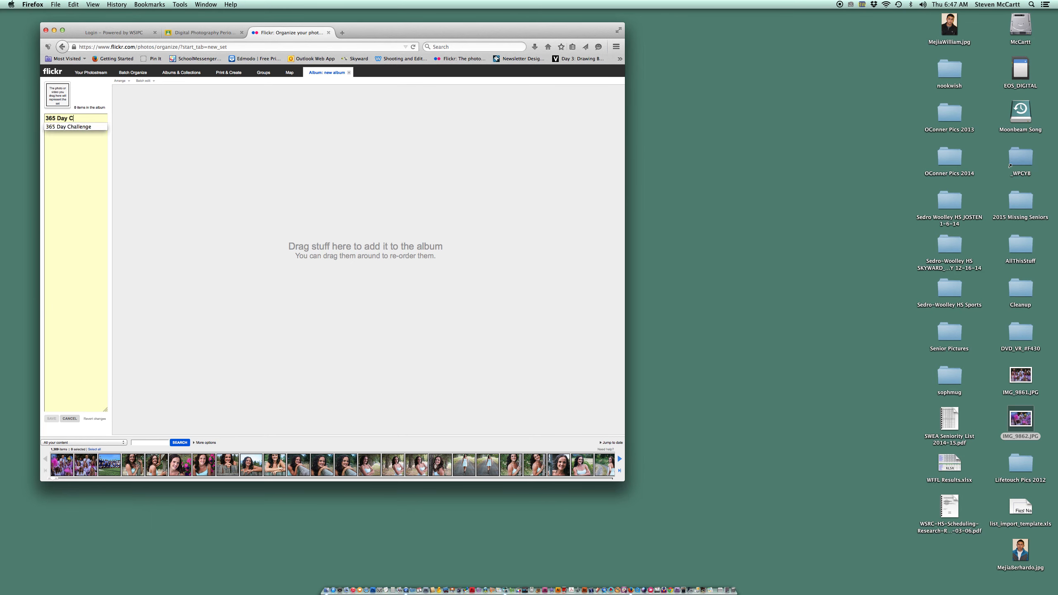
text(hallenge)
Step: Add photo IMG_9861 to the 365 Day Challenge album, change its title to "Day 1" and save the title
drag(85, 464, 128, 101)
double_click(127, 100)
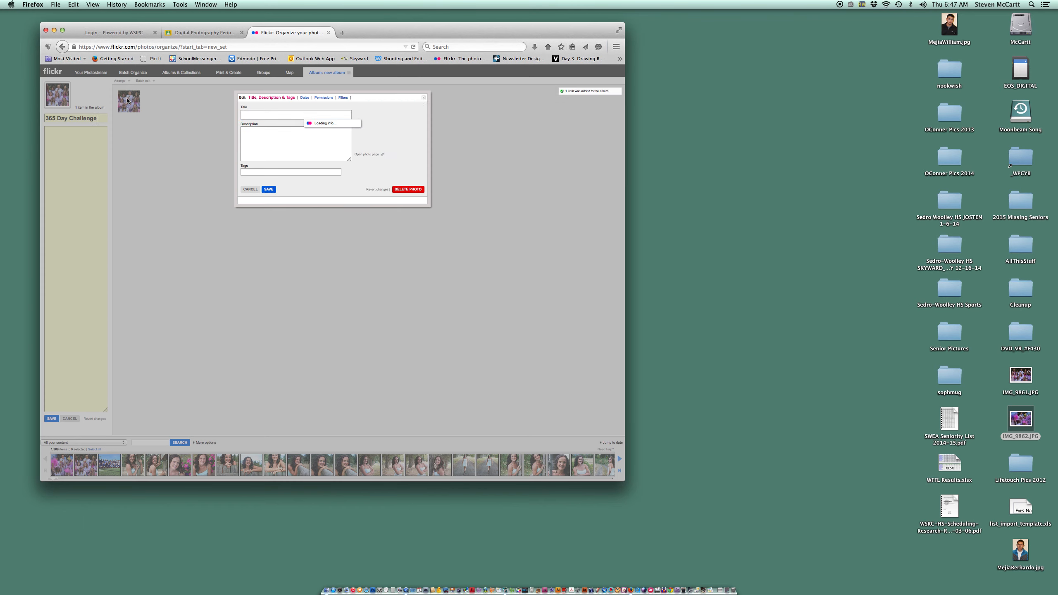
drag(276, 117, 220, 110)
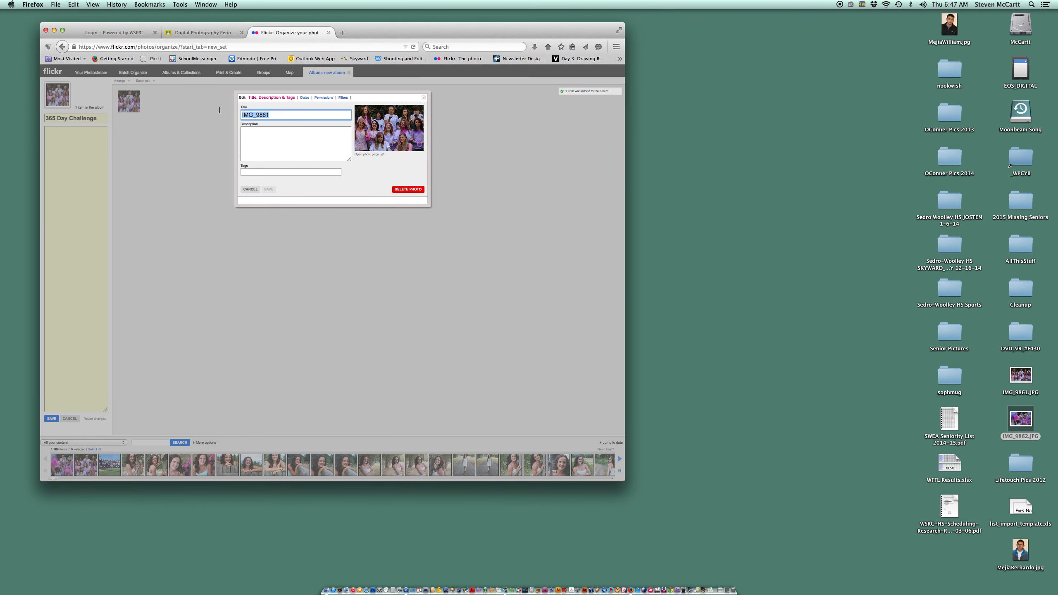
text(Da)
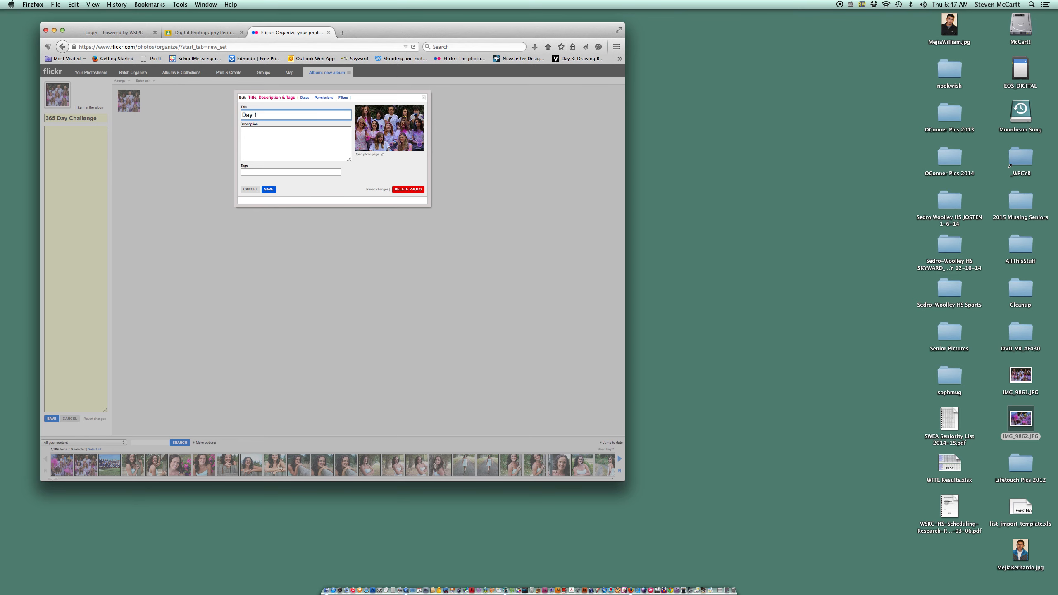
text(y 1)
click(269, 190)
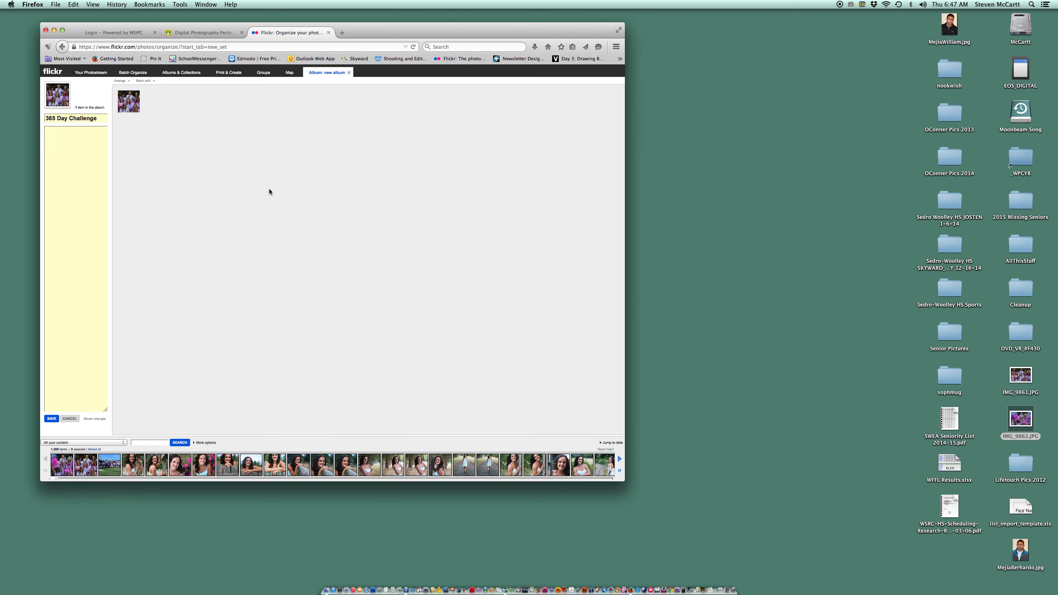
Step: Add the "Painting with Light" photo to the album and save its title as "Day 2: Painting with Light"
click(61, 470)
drag(61, 470, 159, 110)
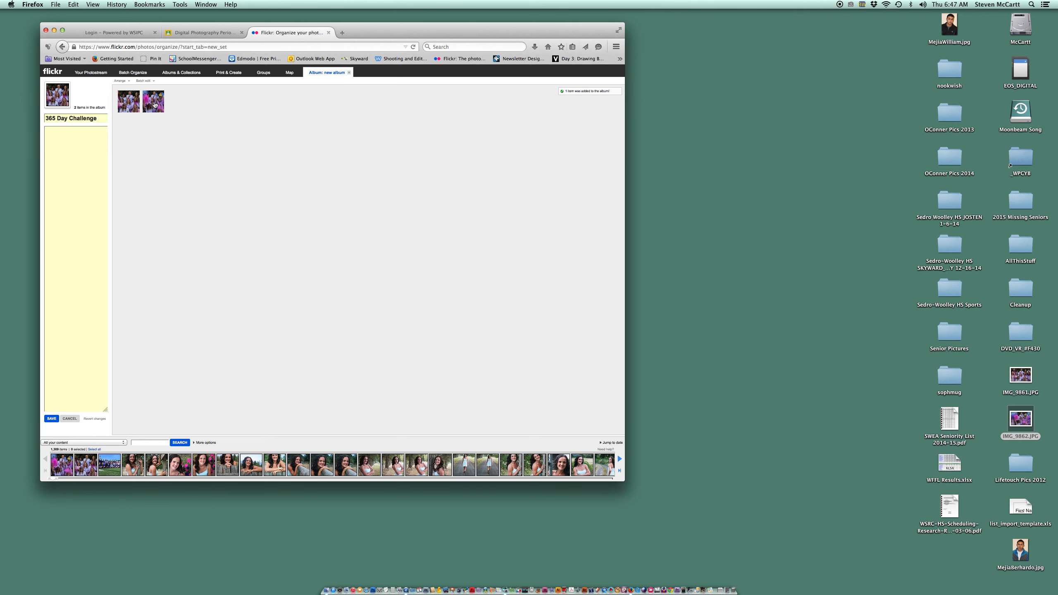
double_click(154, 105)
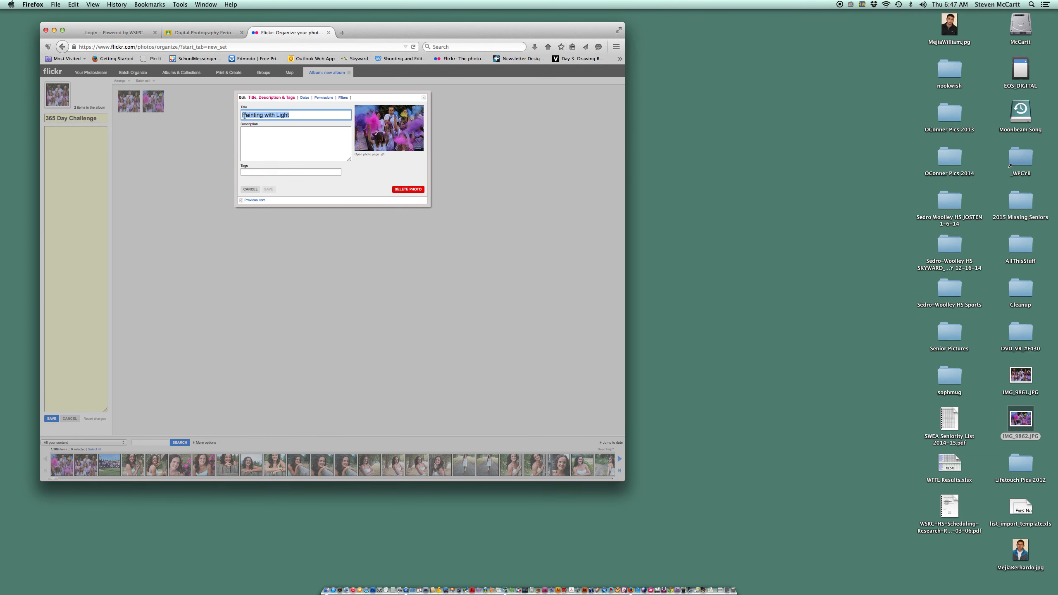
click(242, 115)
text(Day 2)
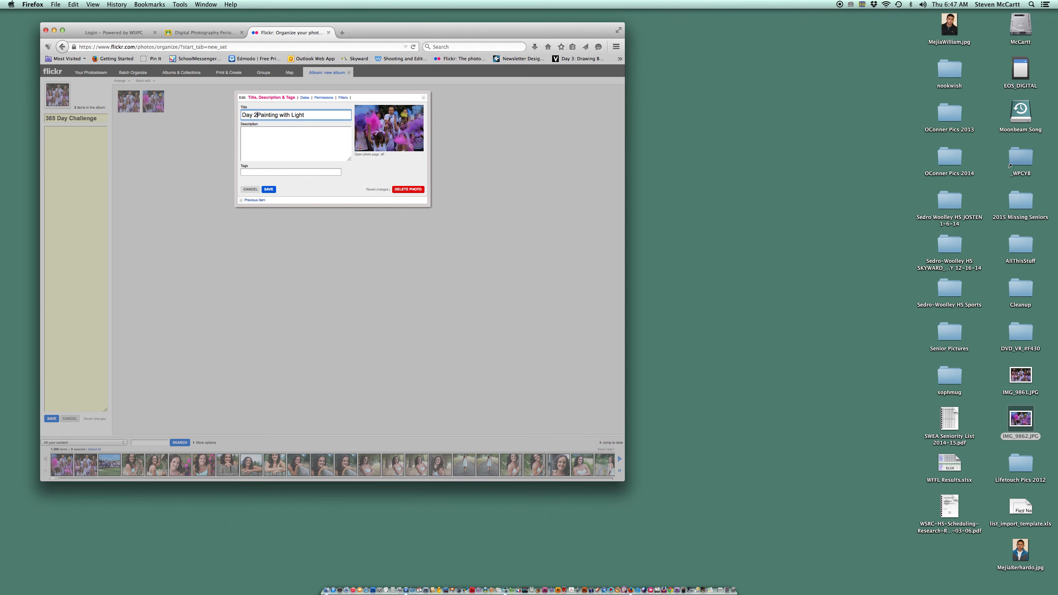
text(:)
click(268, 190)
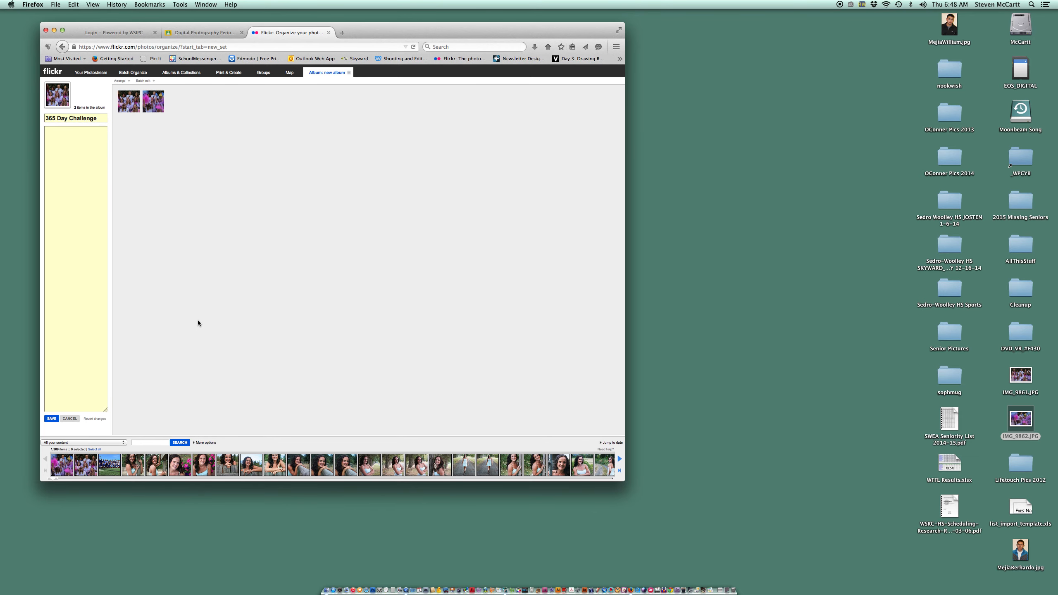
Step: Stay in the organizer and save the 365 Day Challenge album
click(87, 73)
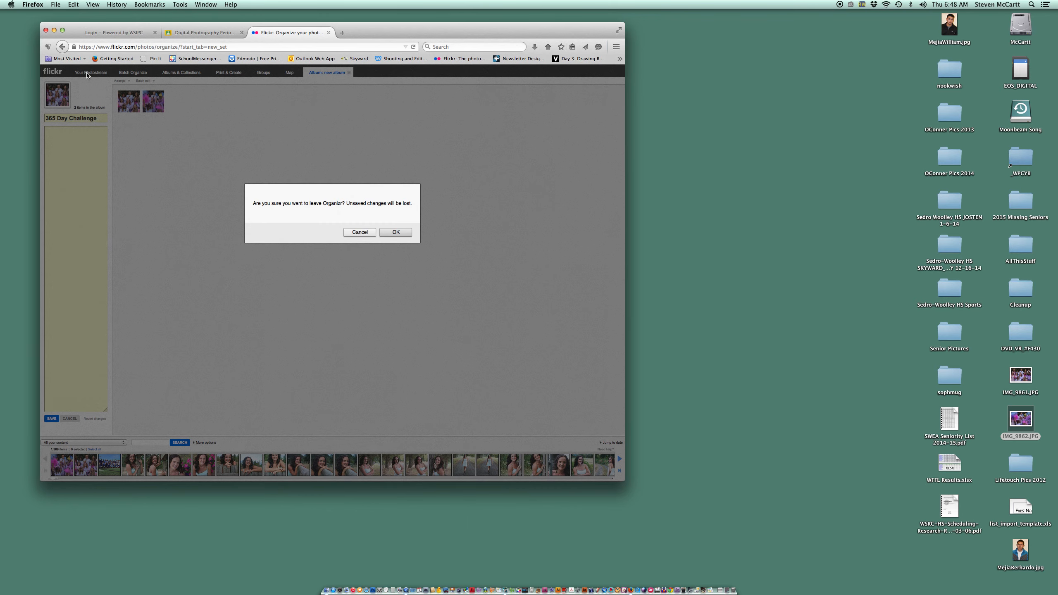
click(359, 233)
click(53, 420)
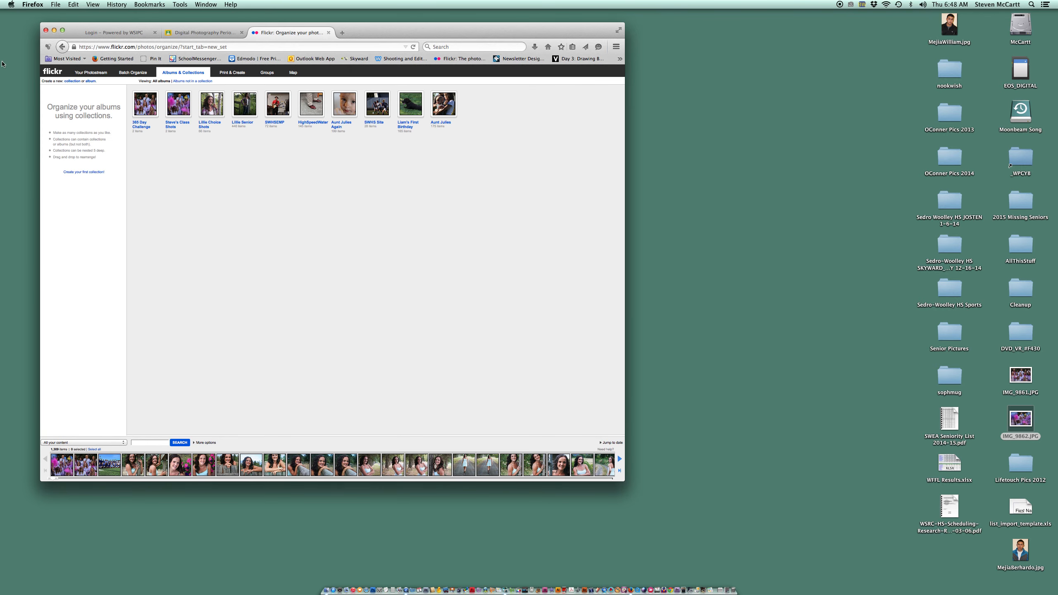
Step: Go to the photostream's albums and view the contents of the 365 Day Challenge album and the class shots album
click(95, 73)
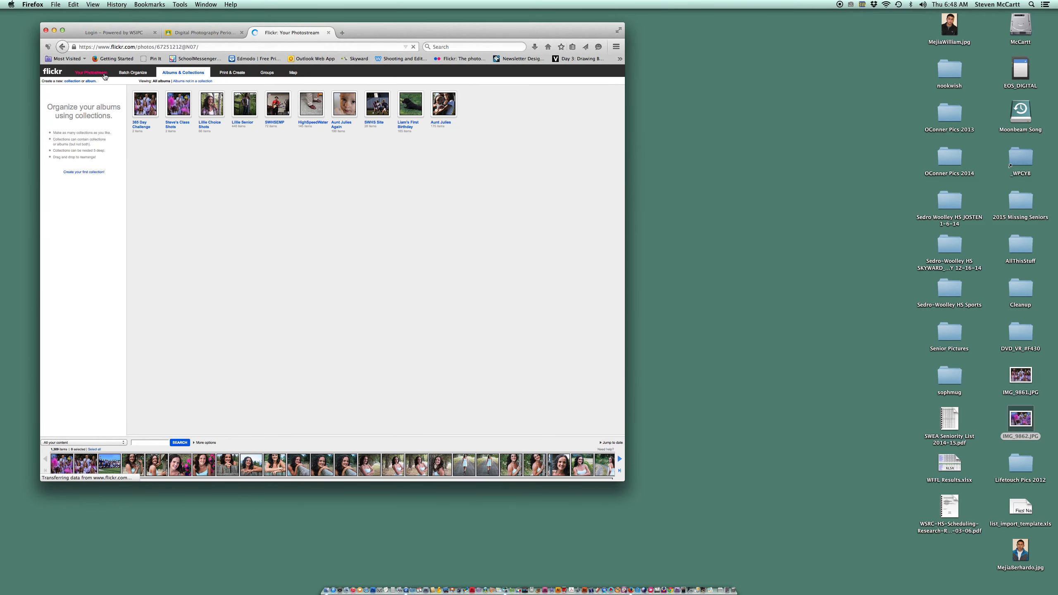
mouse_move(79, 81)
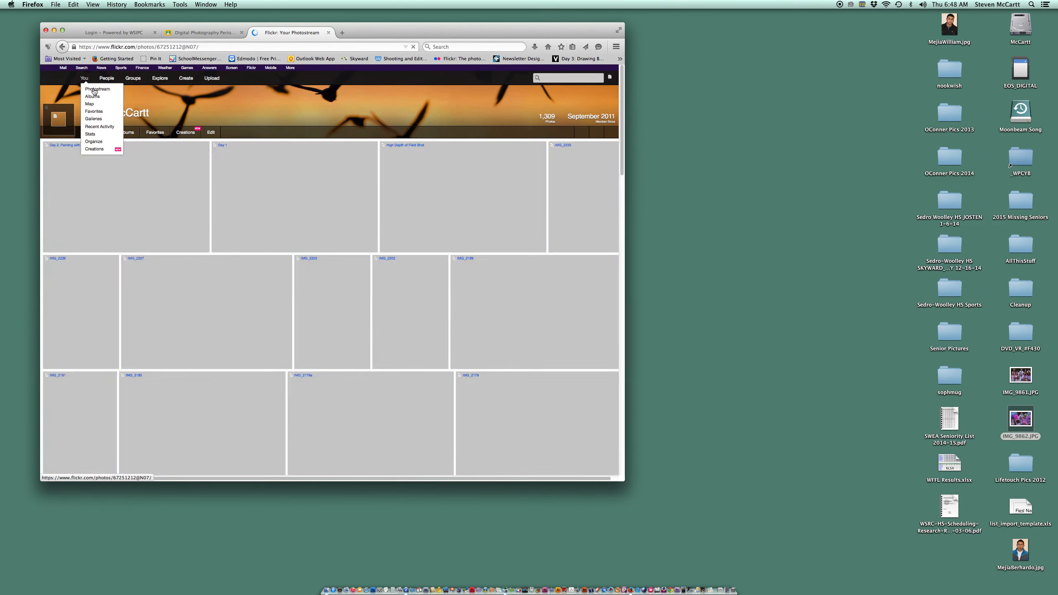
click(126, 135)
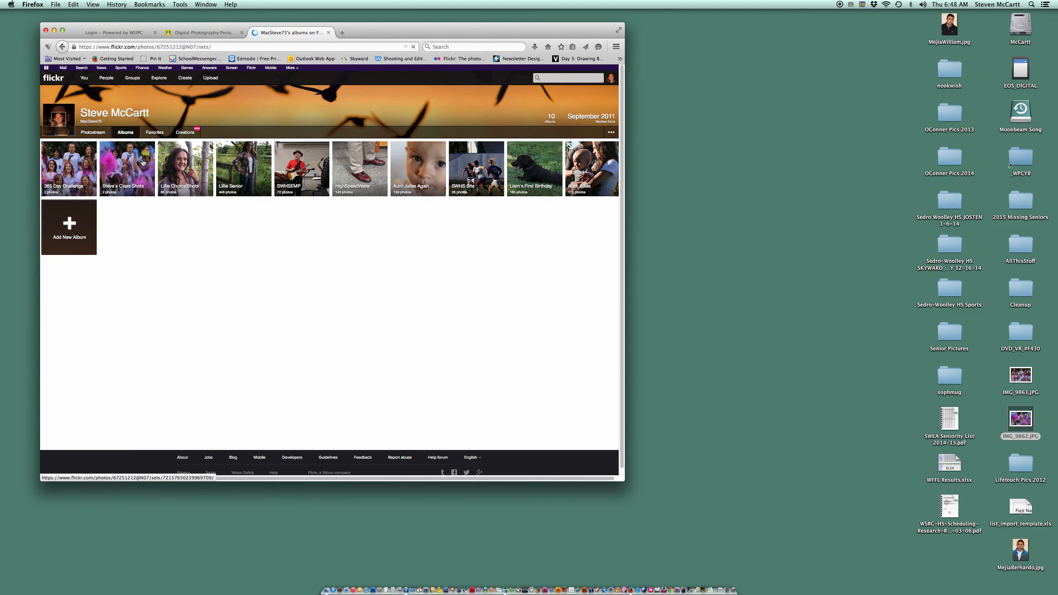
click(73, 167)
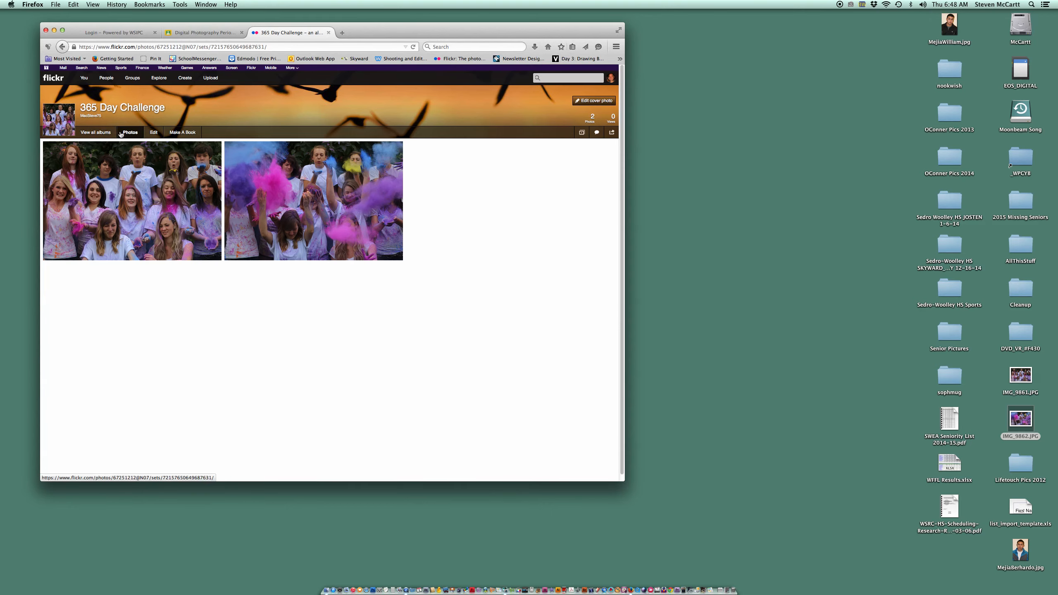
click(101, 133)
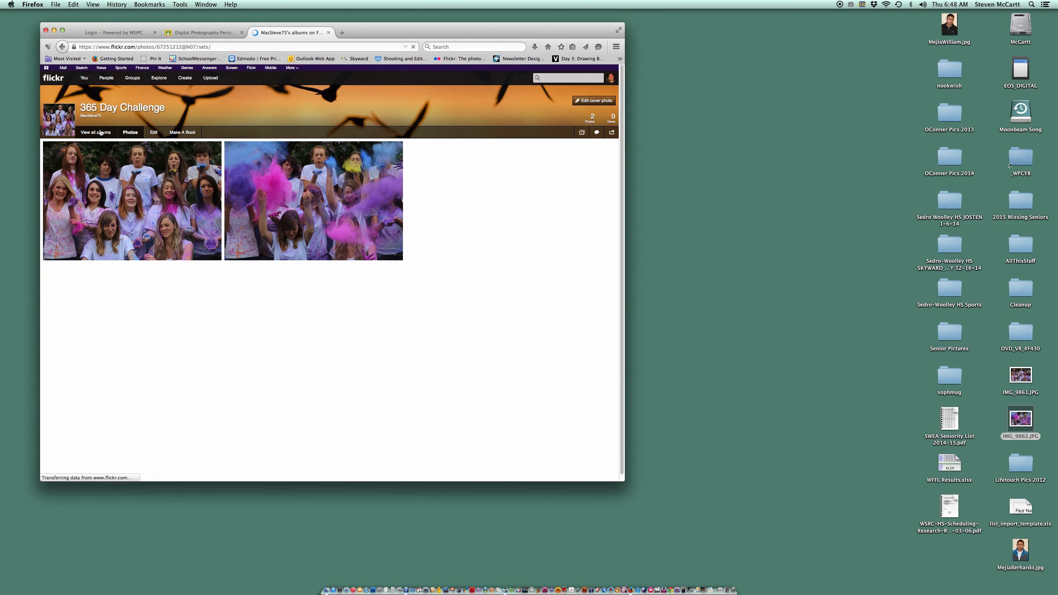
click(123, 179)
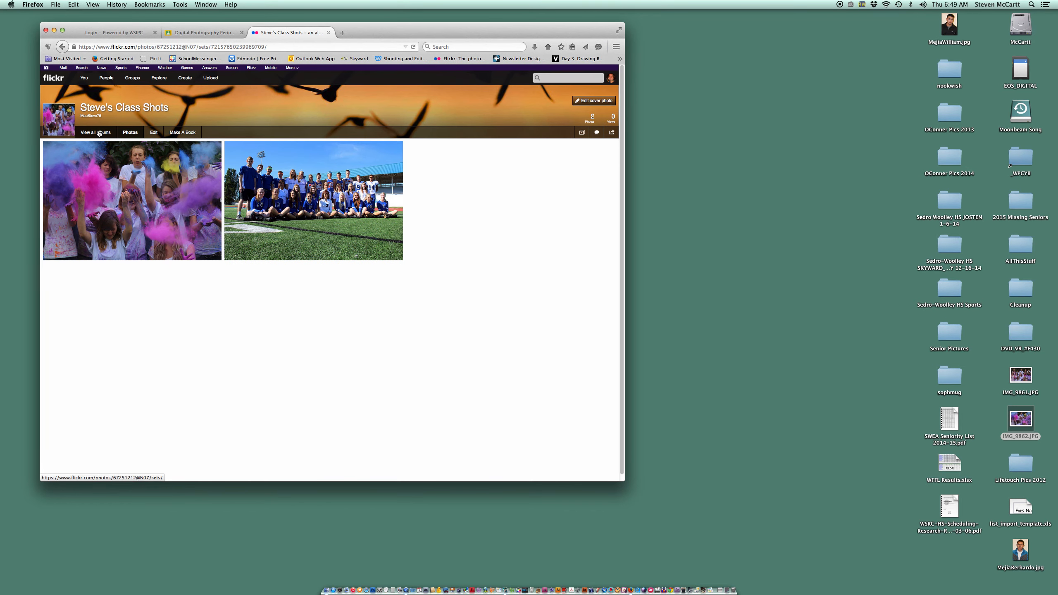
Step: Search all groups for the teacher's surname plus "Freelancer", open the matching group and check its photo titles
mouse_move(136, 82)
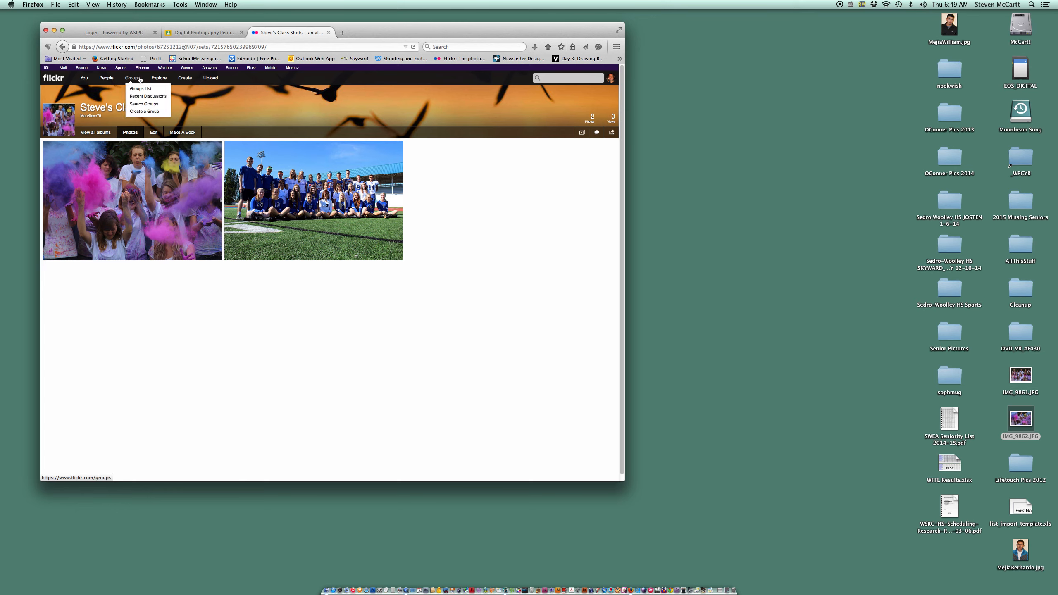
click(142, 104)
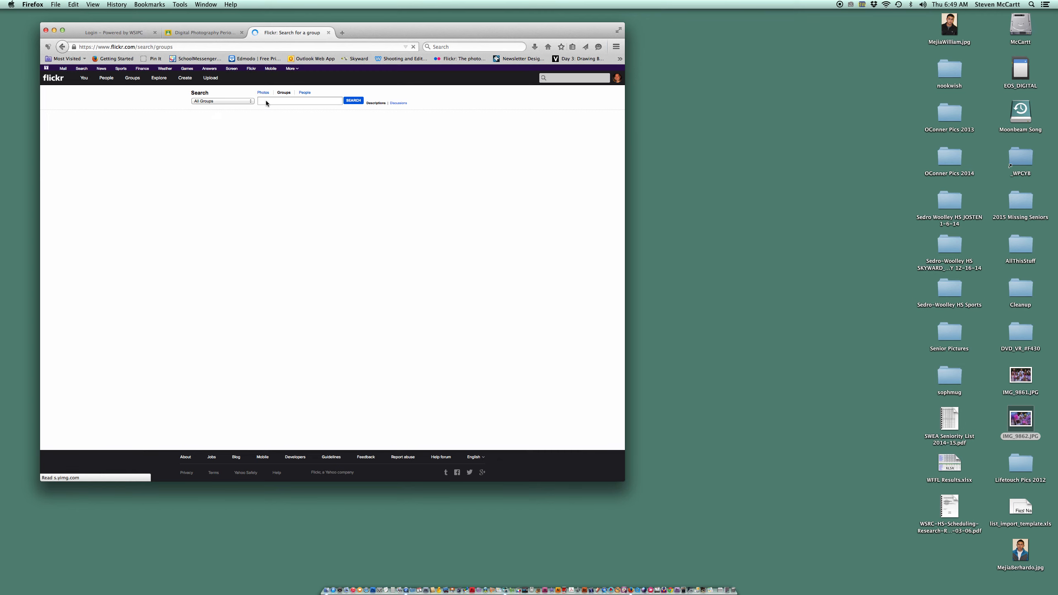
click(266, 100)
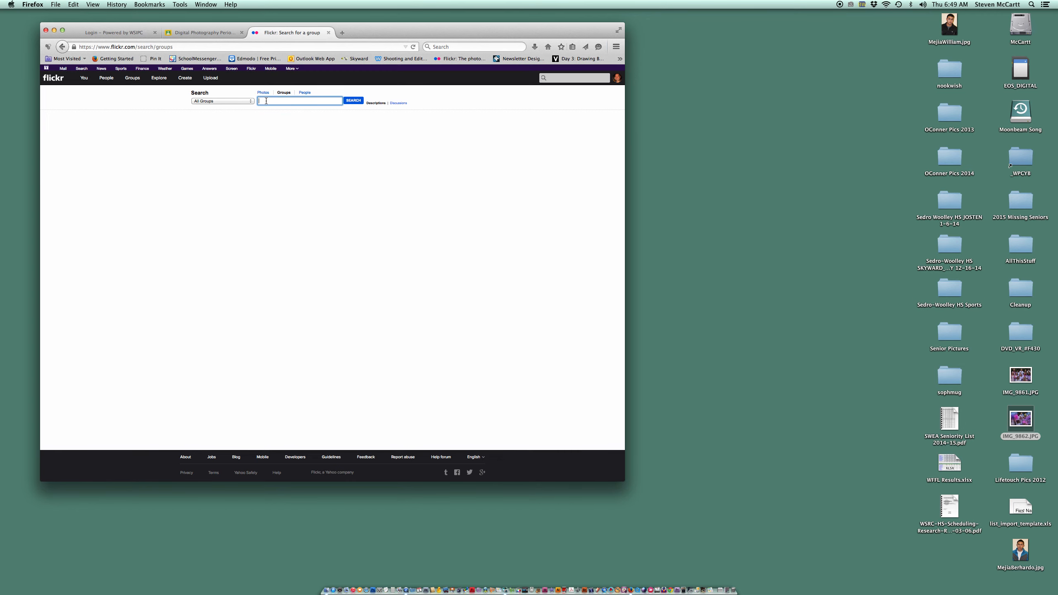
text(McCartt's Freelancer)
key(Return)
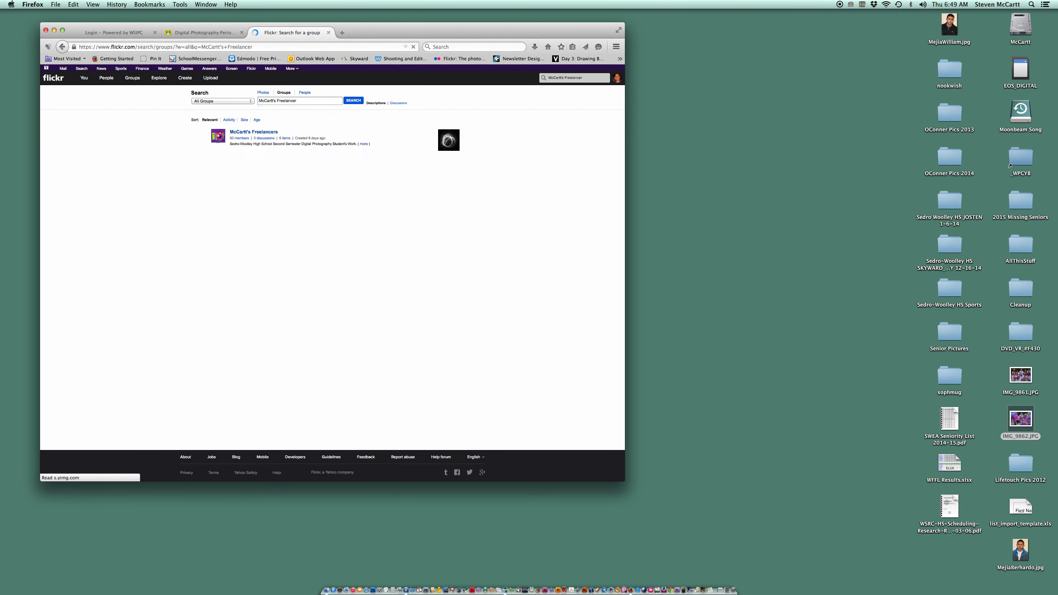
triple_click(240, 134)
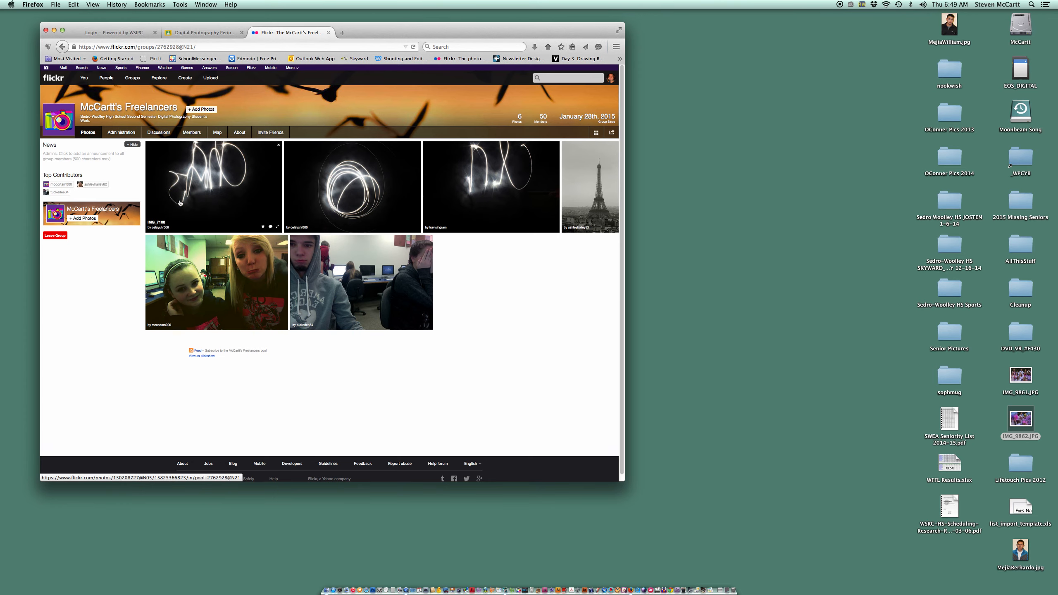
double_click(293, 224)
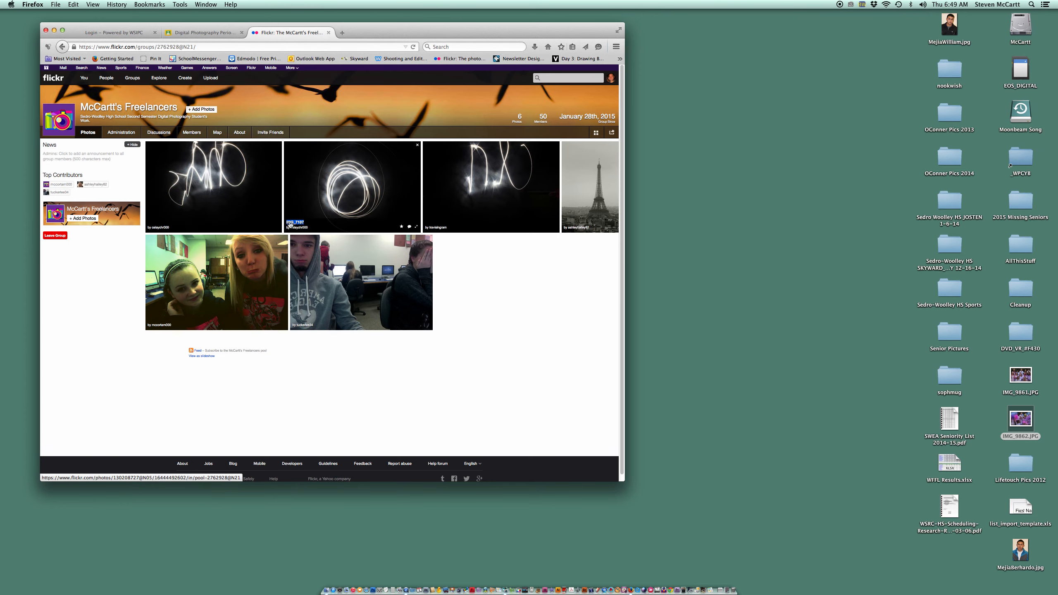